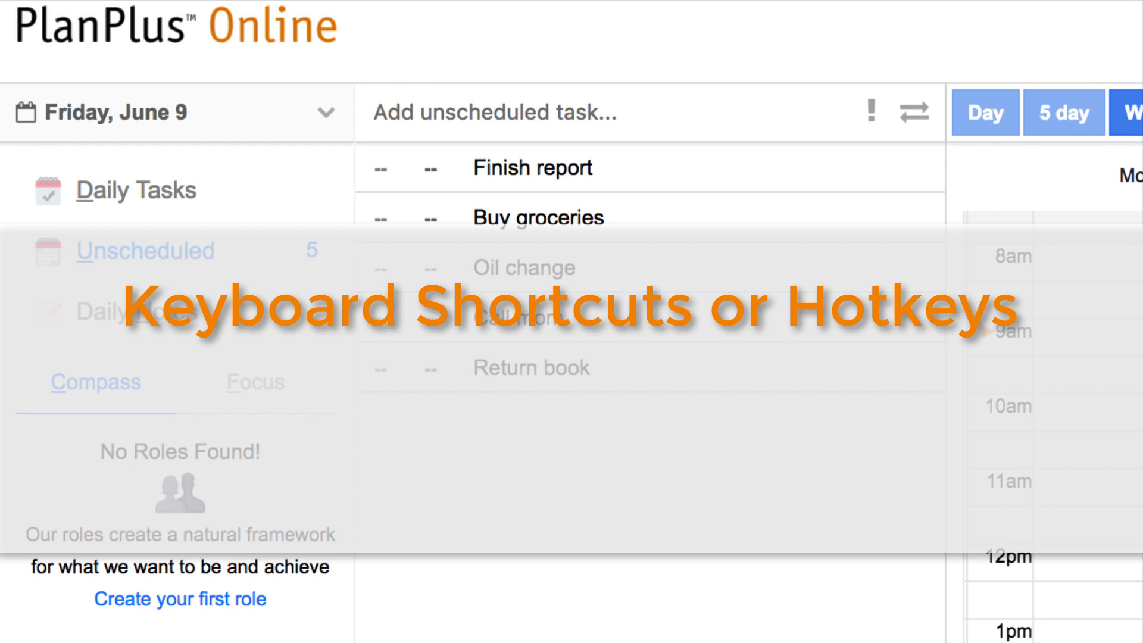
Add the unscheduled tasks "Buy tickets" and "Complete sales forecast"
key(alt+t)
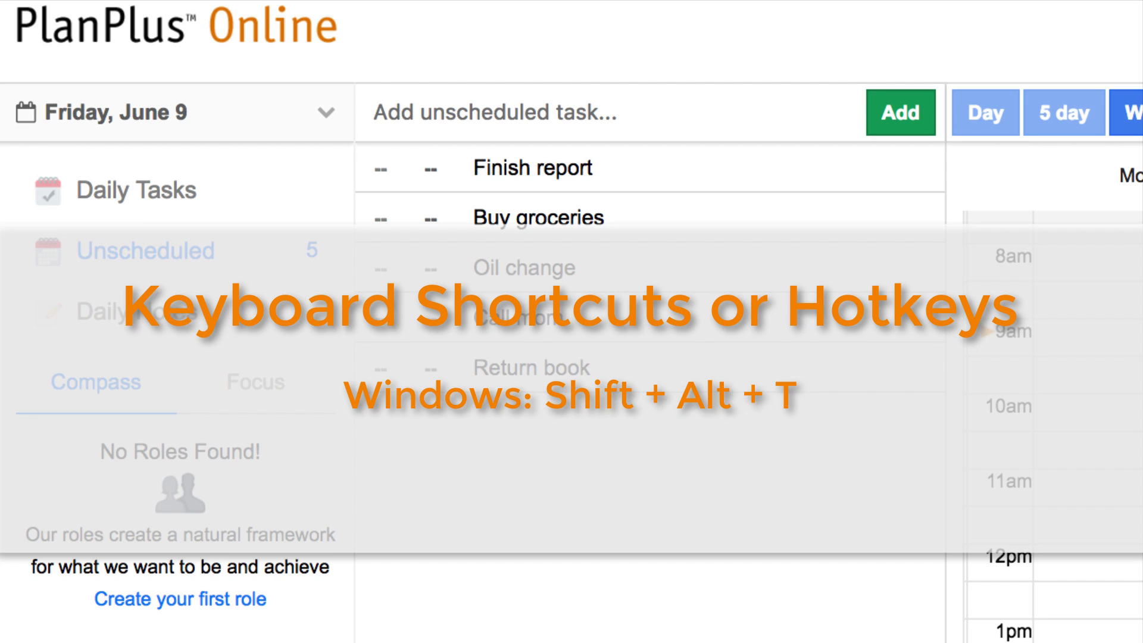
text(Buy tickets)
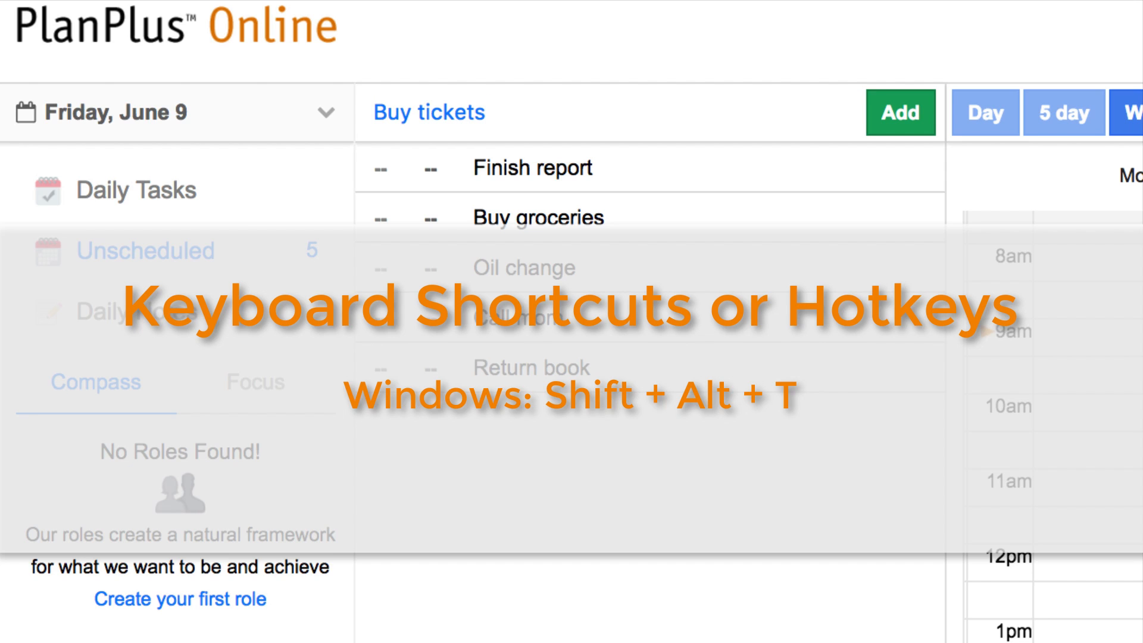
key(Return)
text(Complete sales forecast)
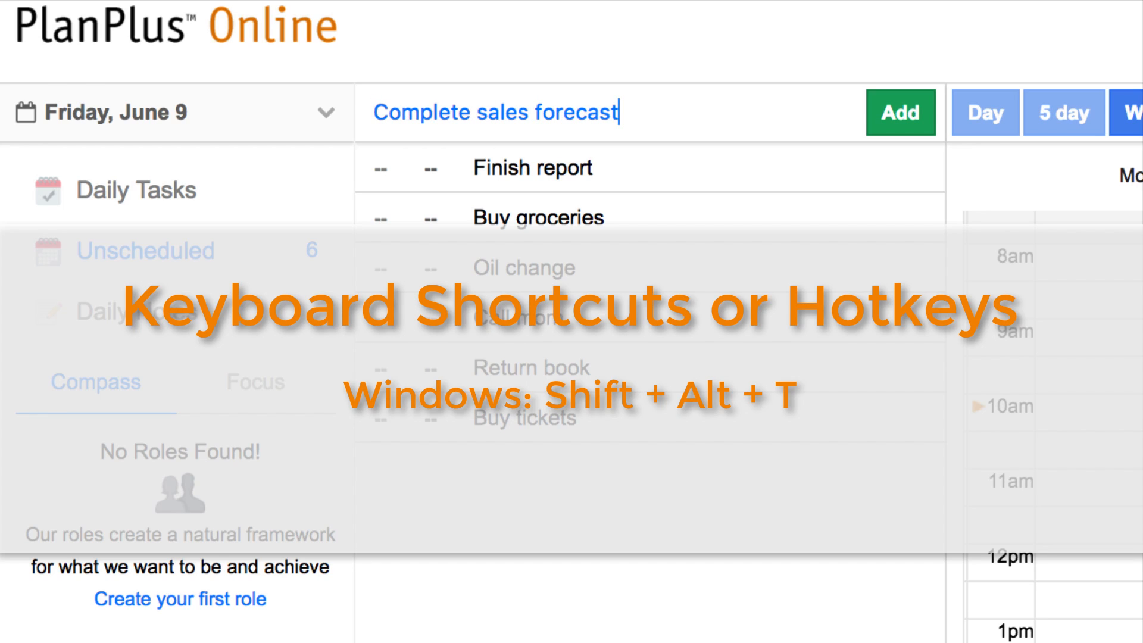
key(Return)
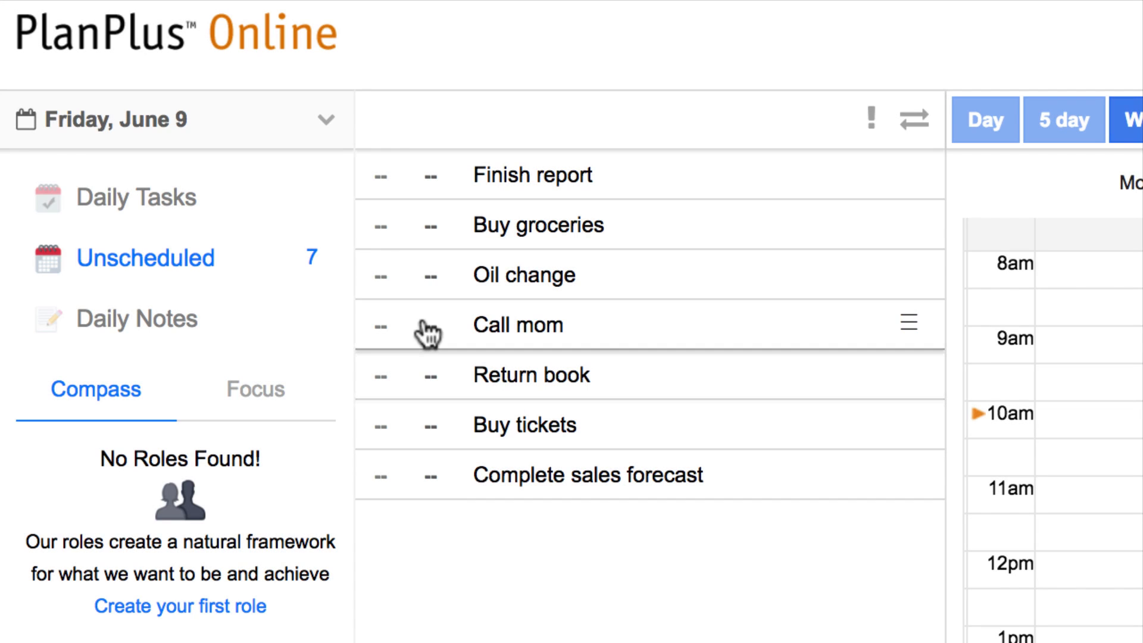
Set the priority of the unscheduled task Call mom to A1 and of Buy groceries to A2
click(429, 324)
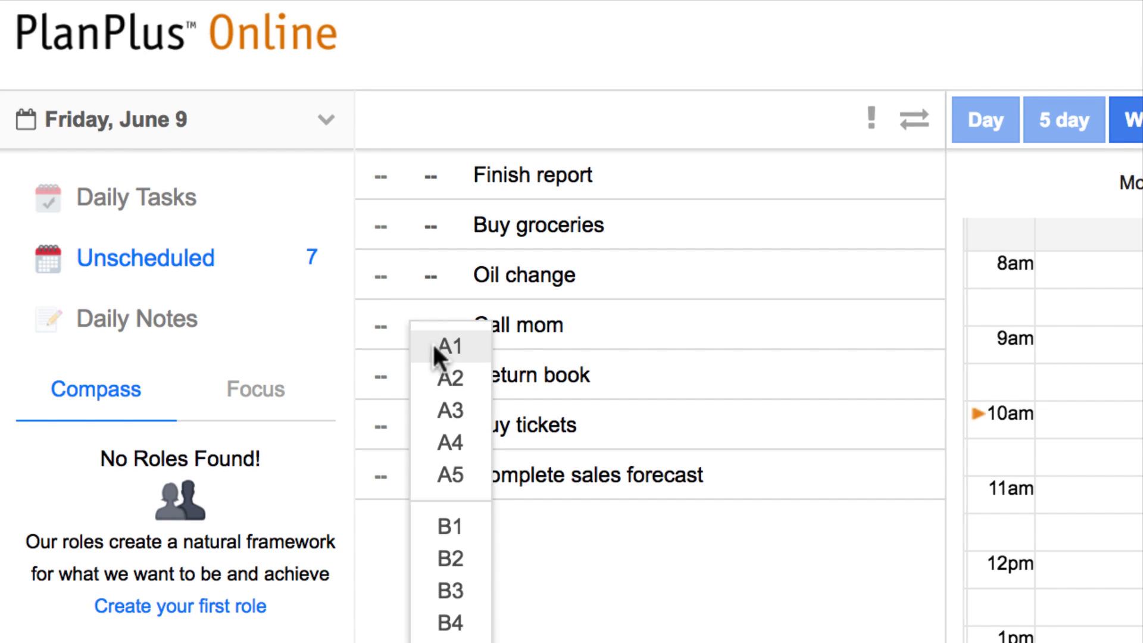
click(434, 343)
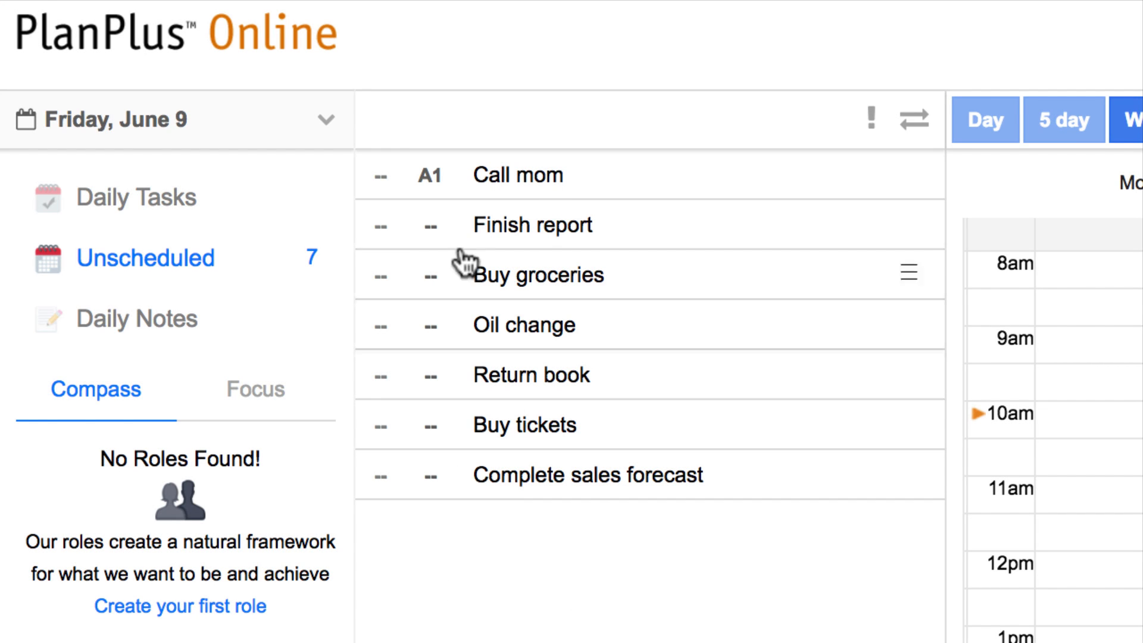
click(434, 276)
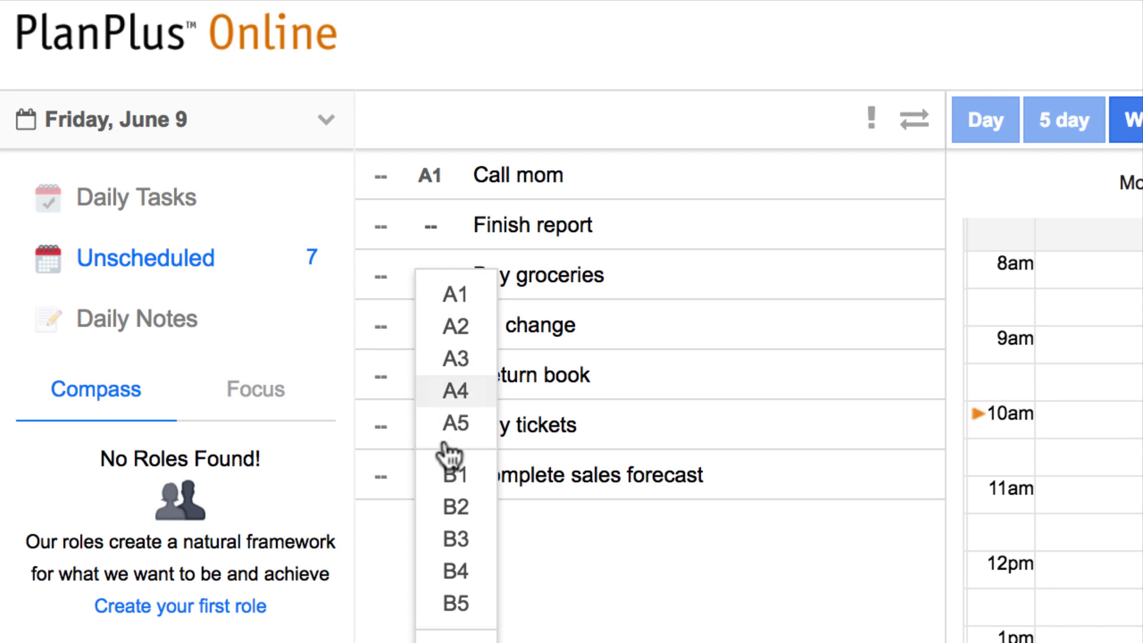
click(467, 329)
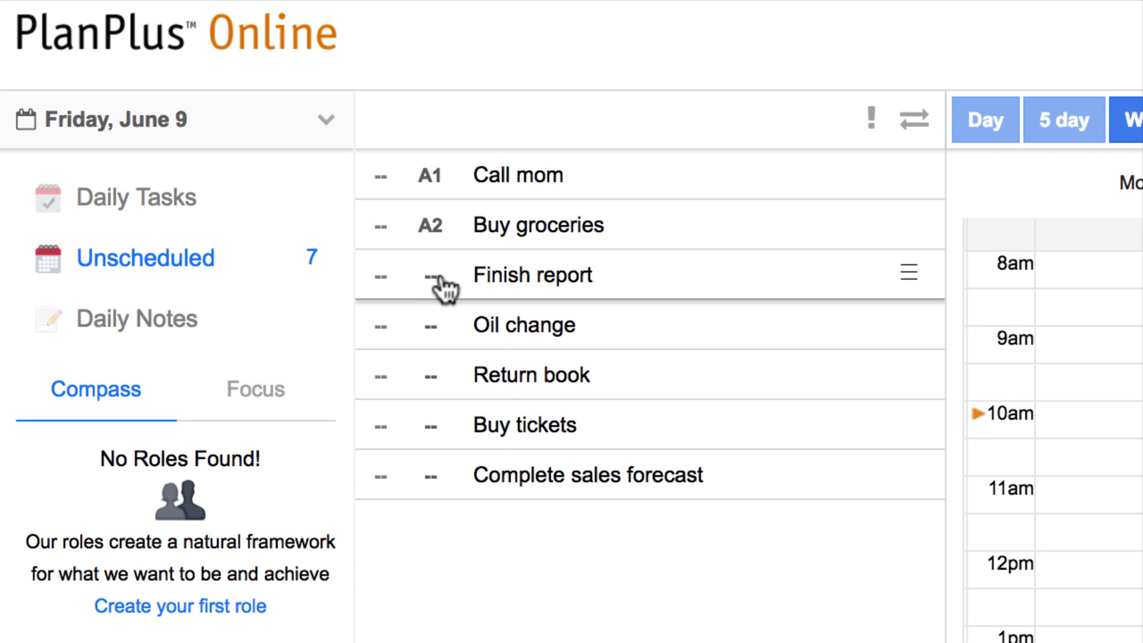
Set the priorities of the unscheduled tasks Finish report to B1, Return book to B2 and Oil change to C1
click(438, 277)
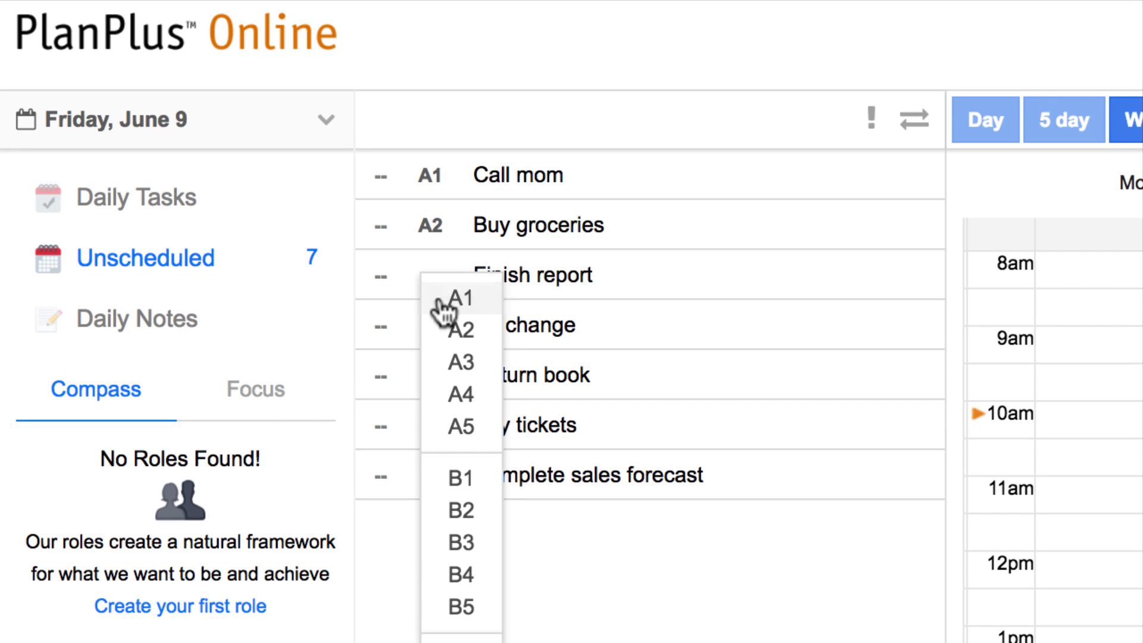
click(449, 477)
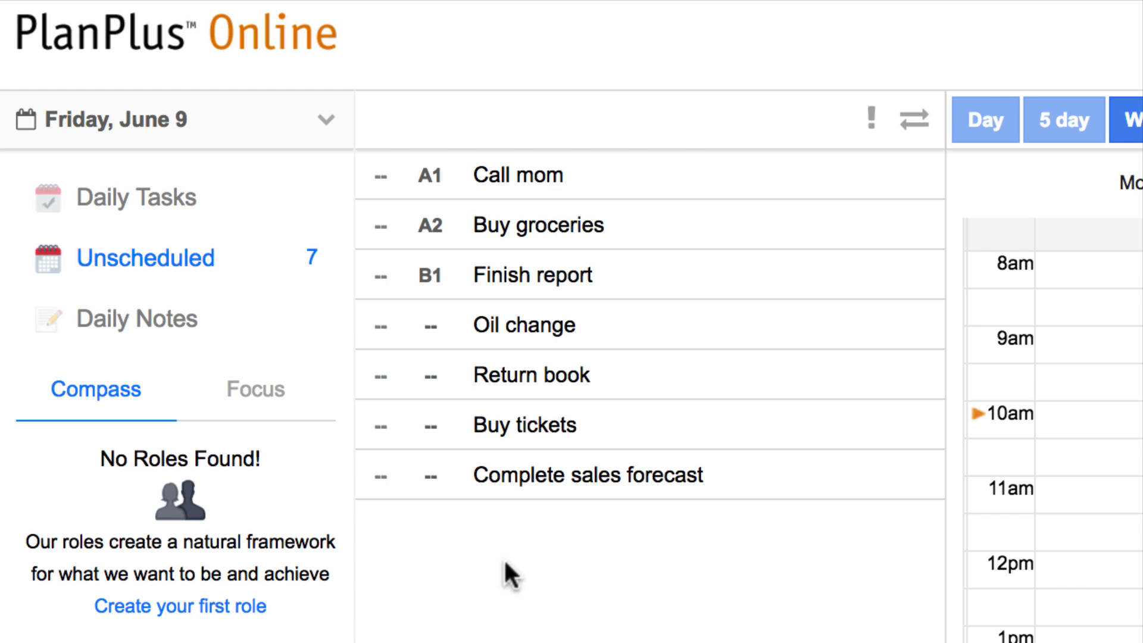
click(430, 375)
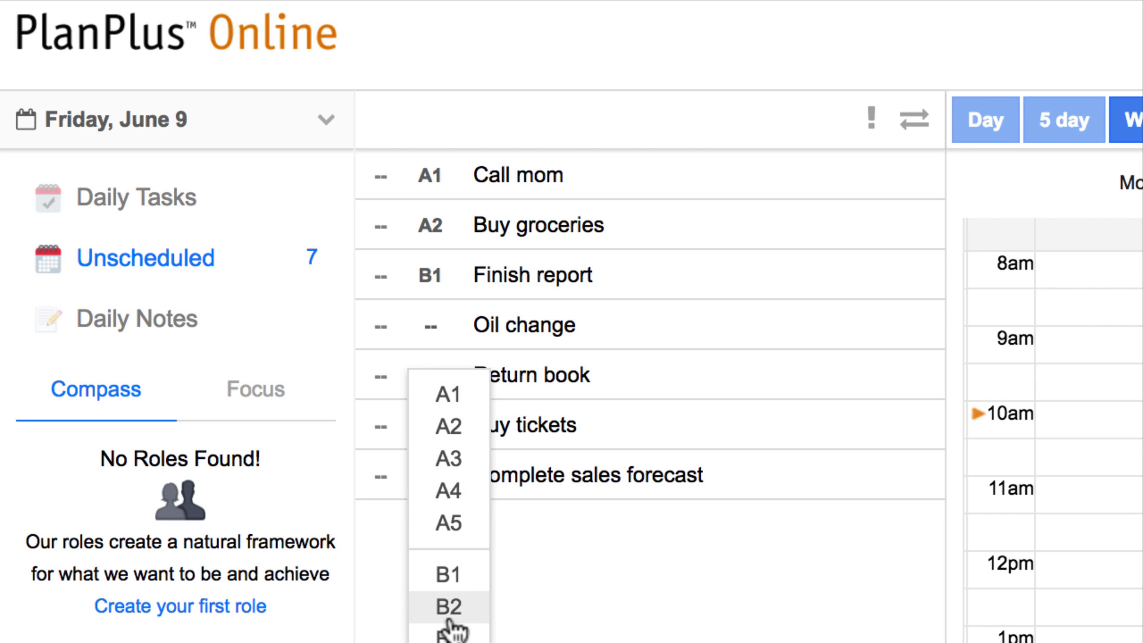
click(452, 605)
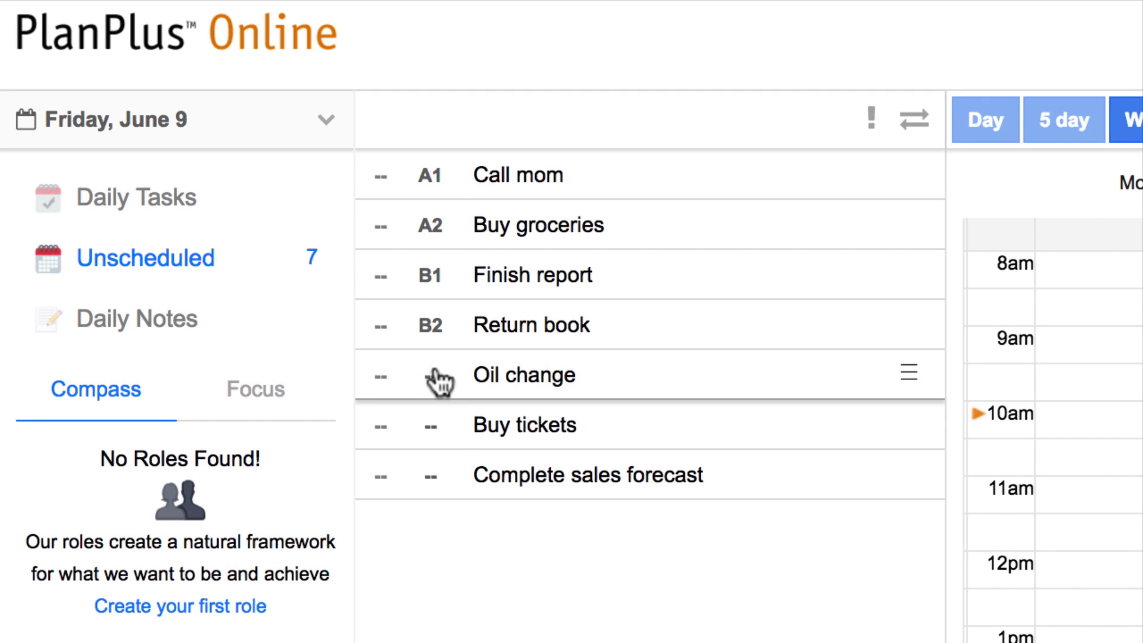
click(438, 380)
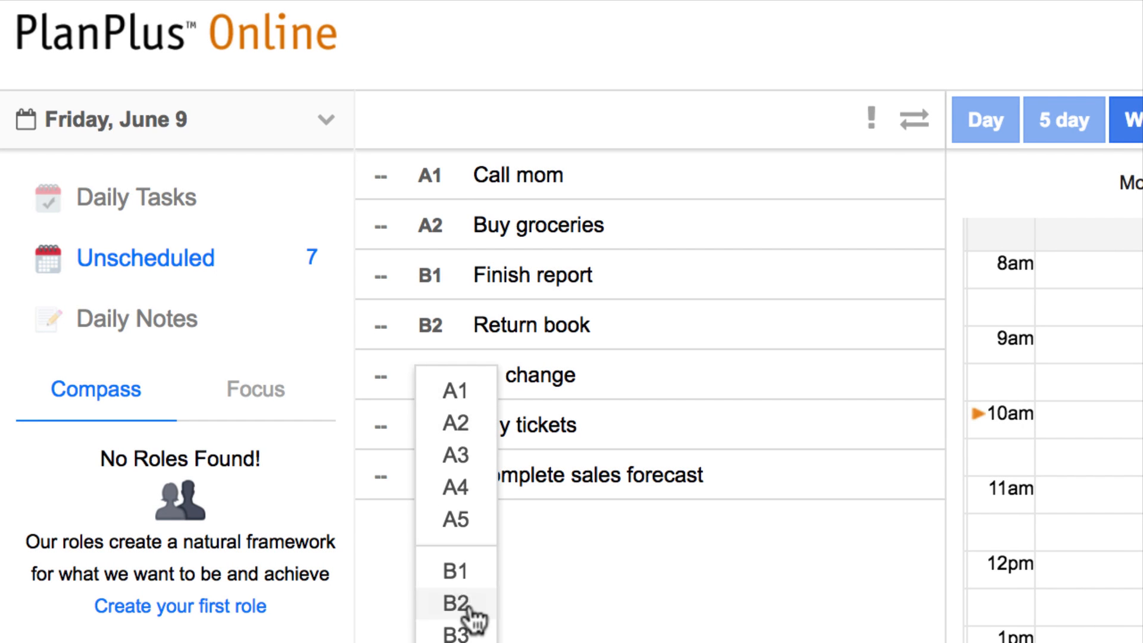
click(455, 642)
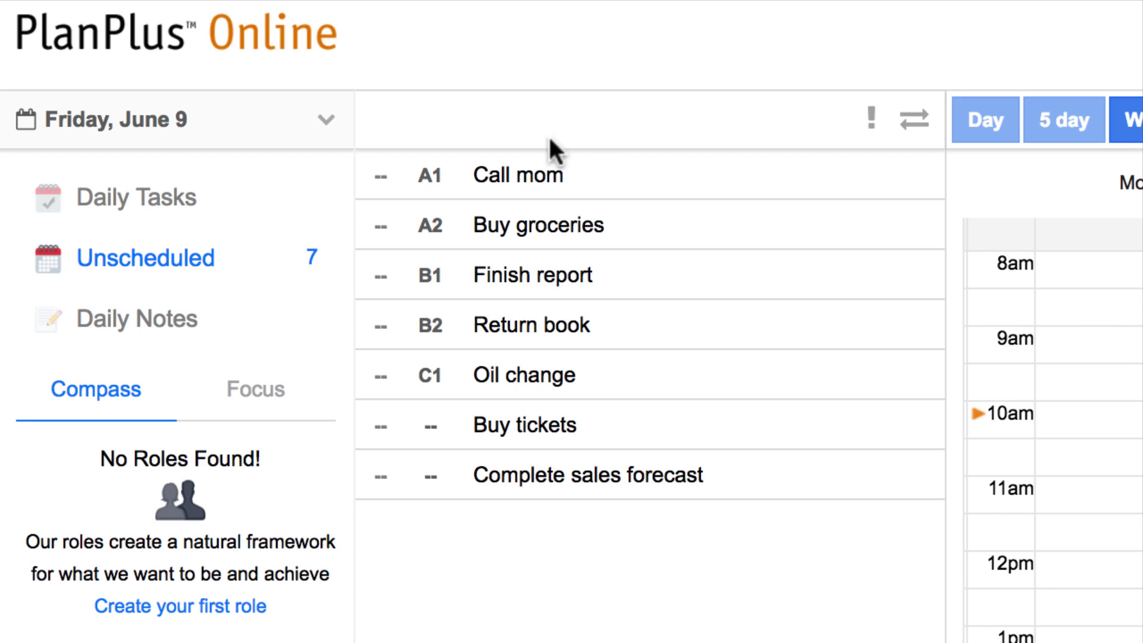
click(382, 176)
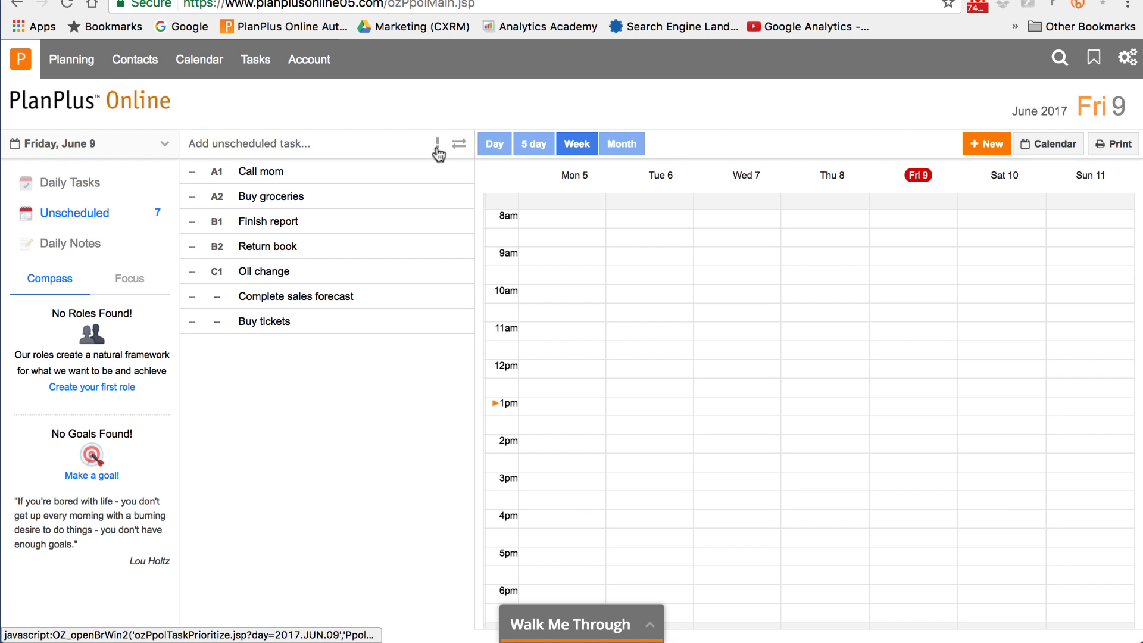
Use Quick Prioritize on the master tasks to rank Complete sales forecast as B2, between Finish report and Return book
click(438, 149)
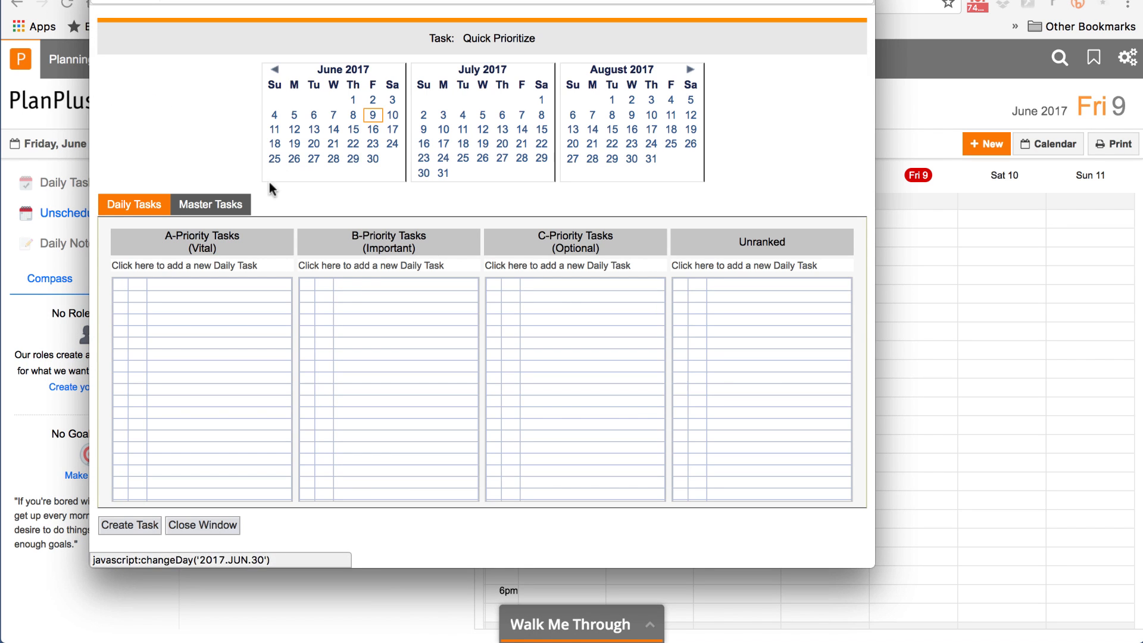
click(230, 204)
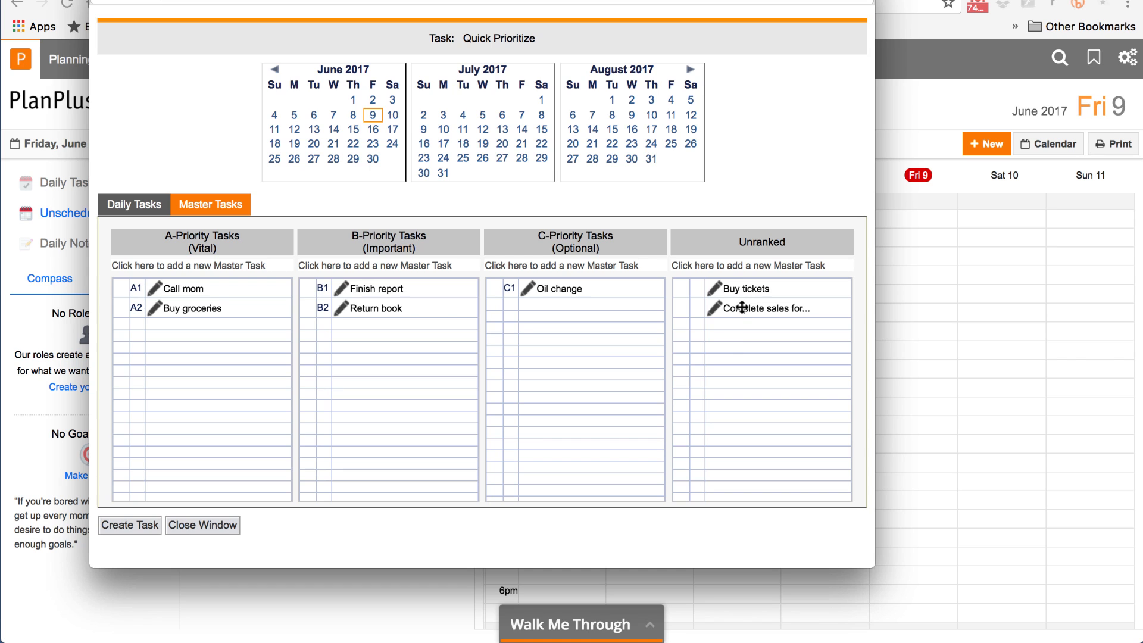
drag(741, 308, 395, 325)
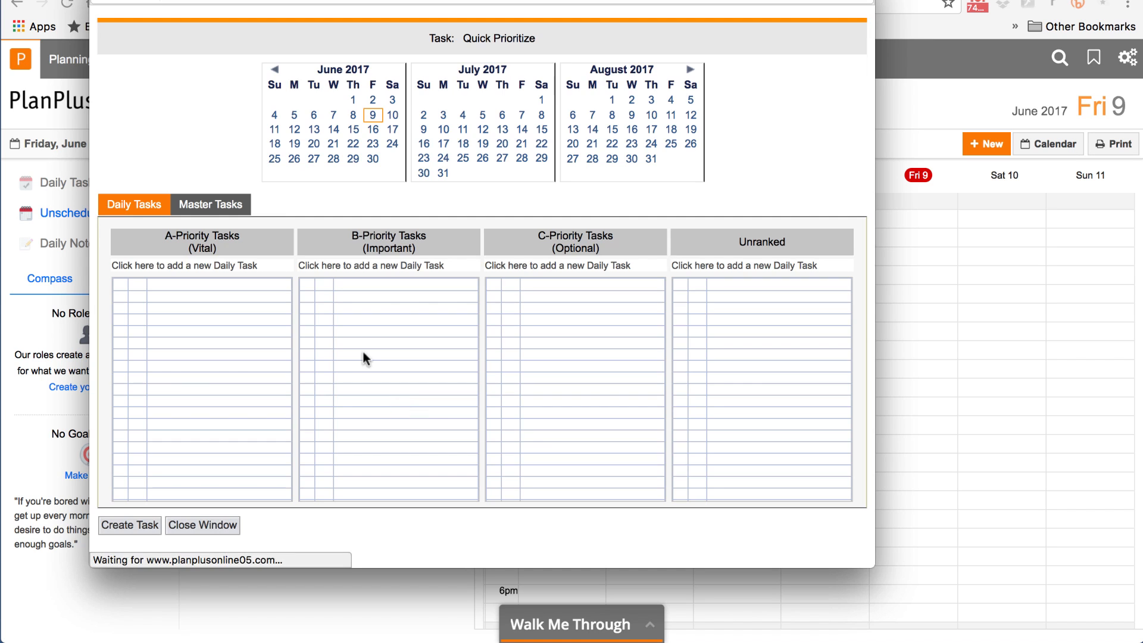
click(221, 206)
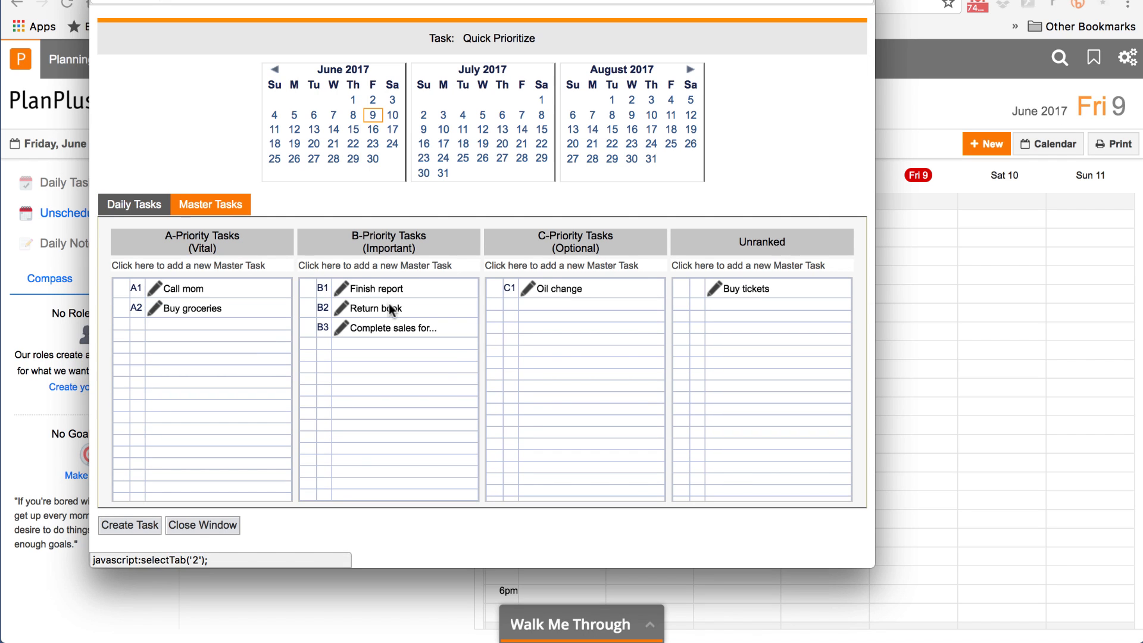
drag(419, 327, 411, 296)
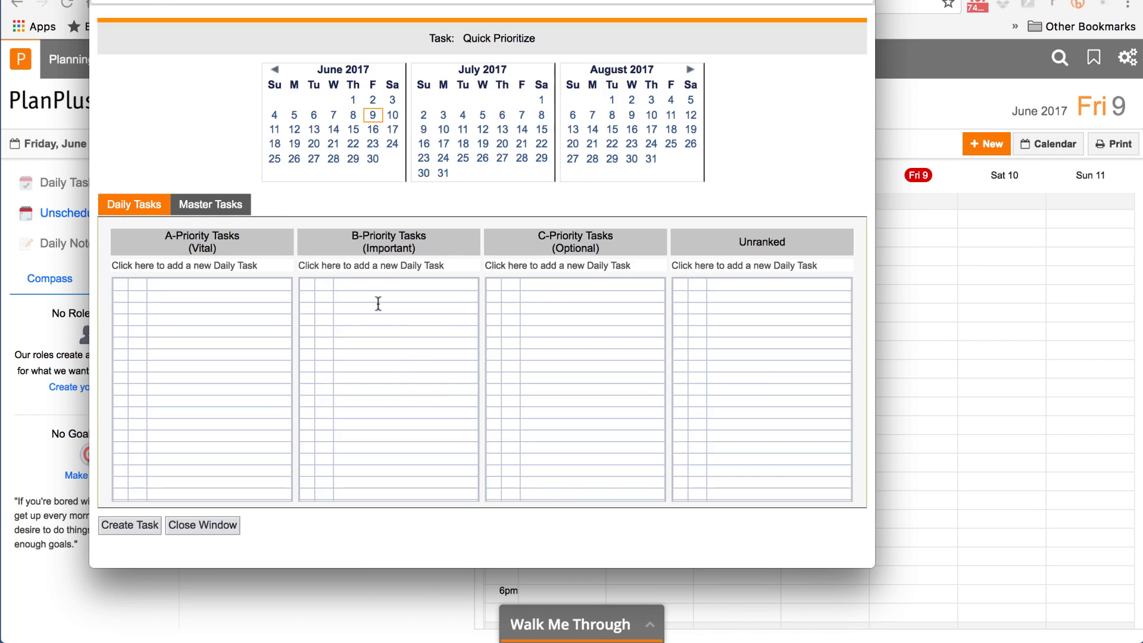
click(225, 206)
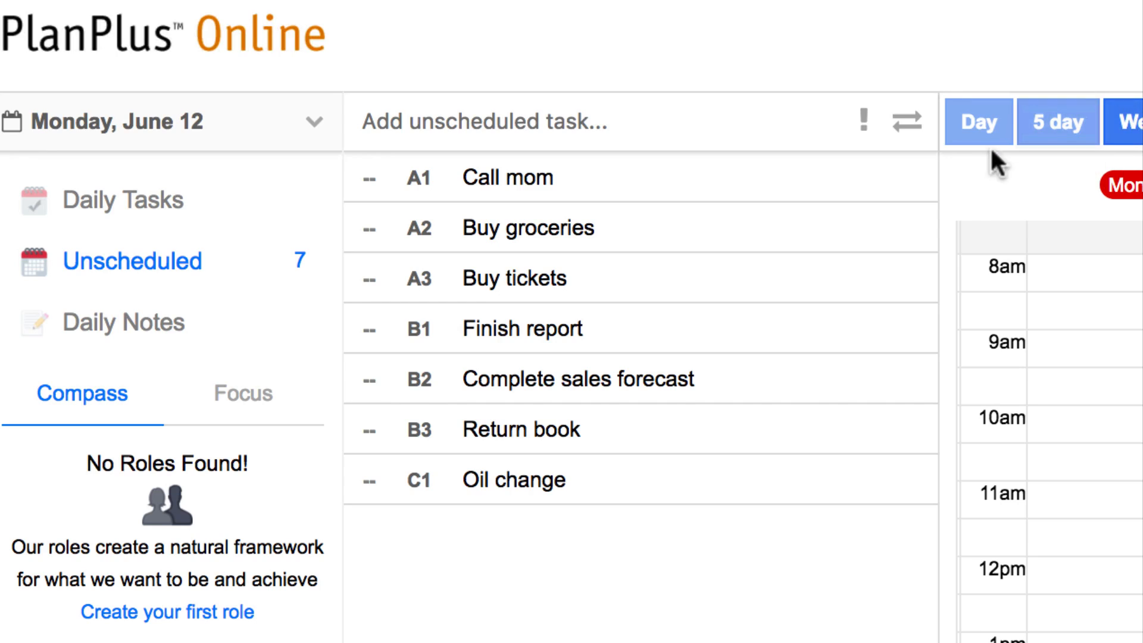
Move the unscheduled tasks Call mom, Buy groceries and Buy tickets to the daily tasks for Monday, June 12
drag(898, 173, 125, 195)
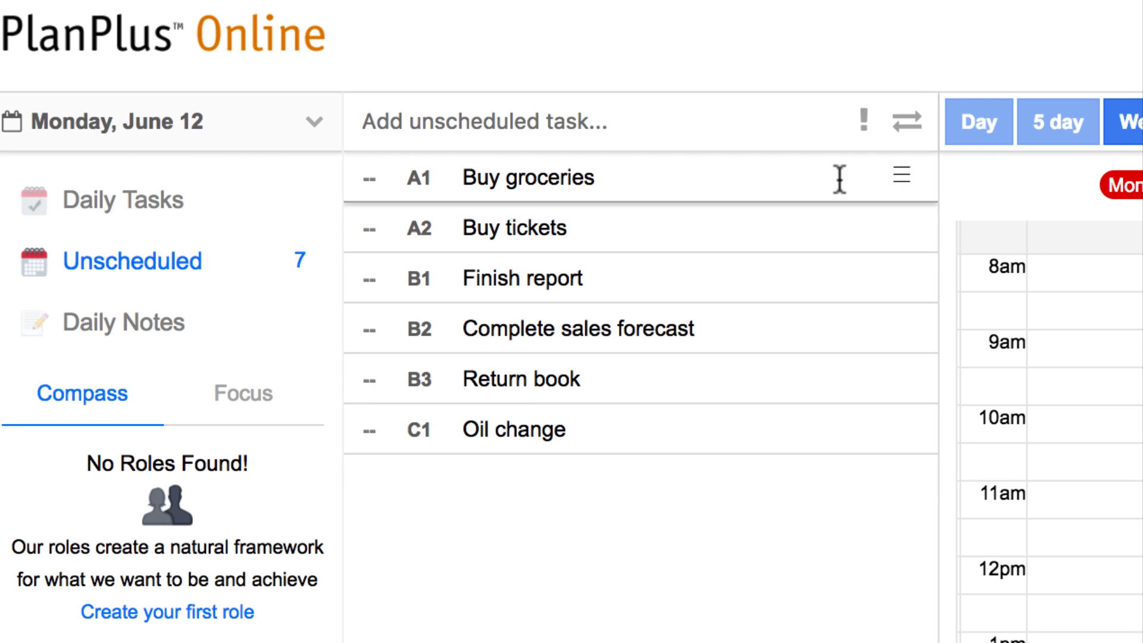
drag(894, 173, 160, 197)
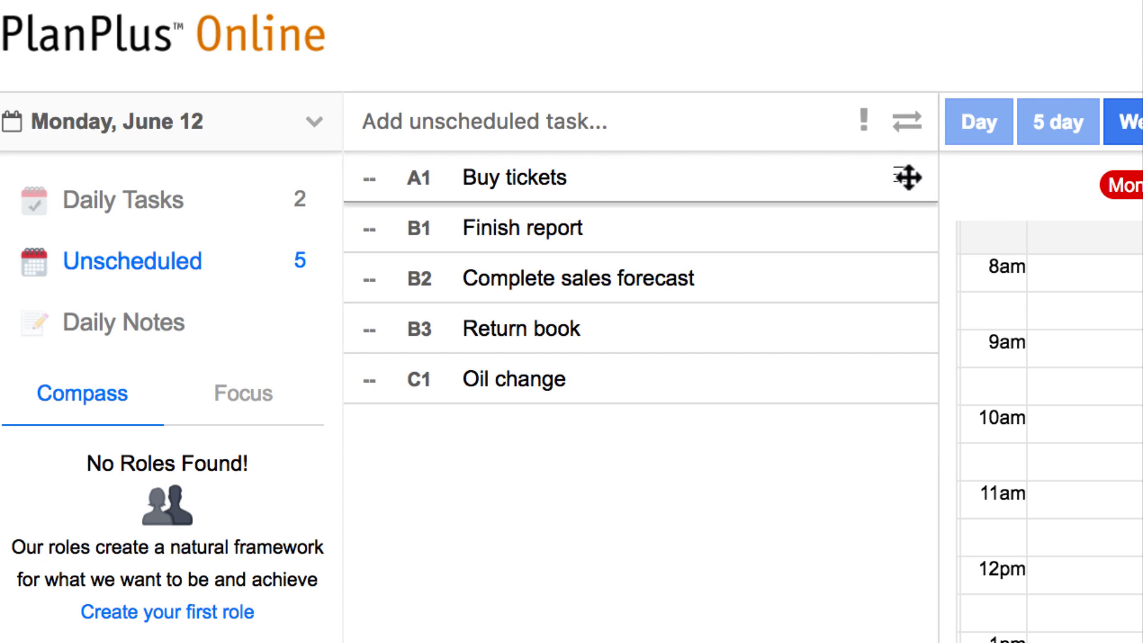
drag(906, 176, 163, 204)
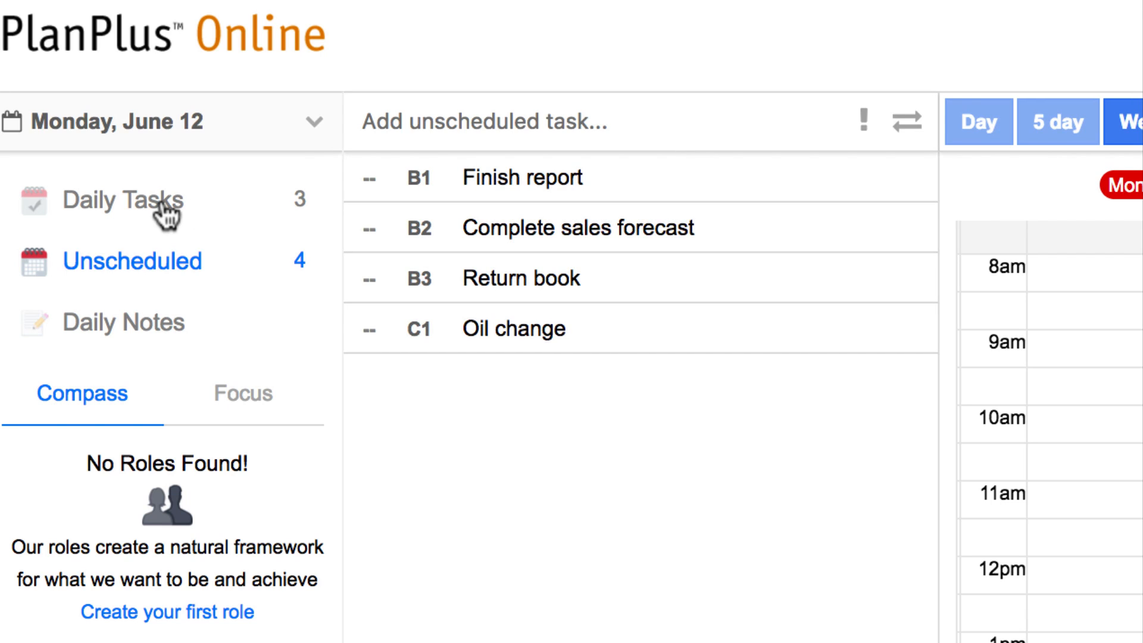
Add a daily task for Monday, June 12 by entering "A4: Weed garden", giving it priority A4
click(179, 215)
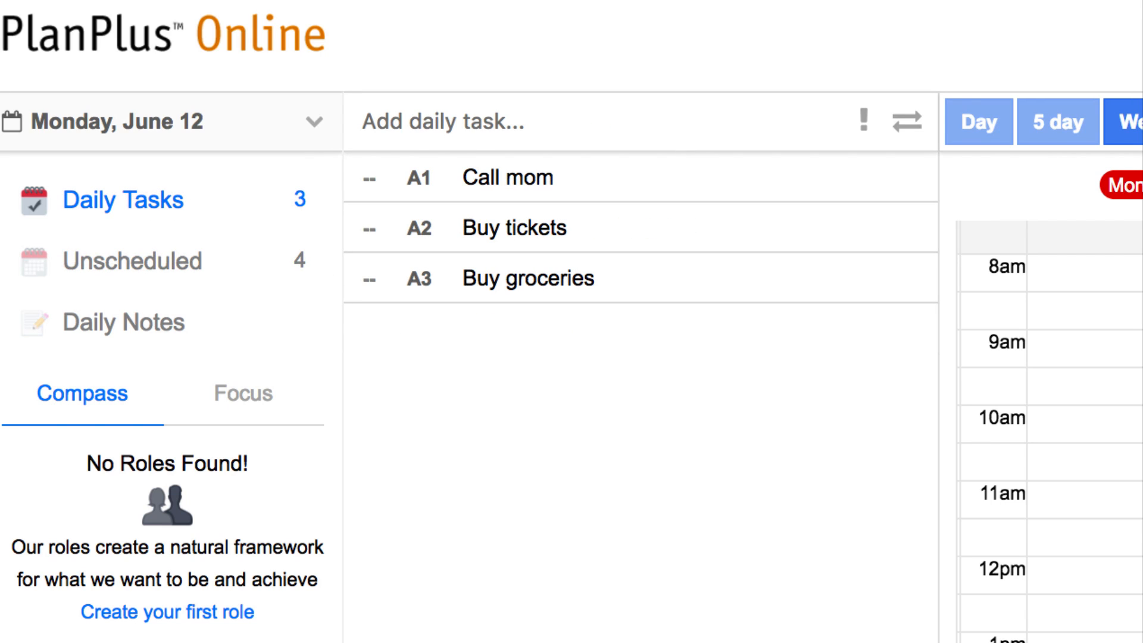
click(718, 121)
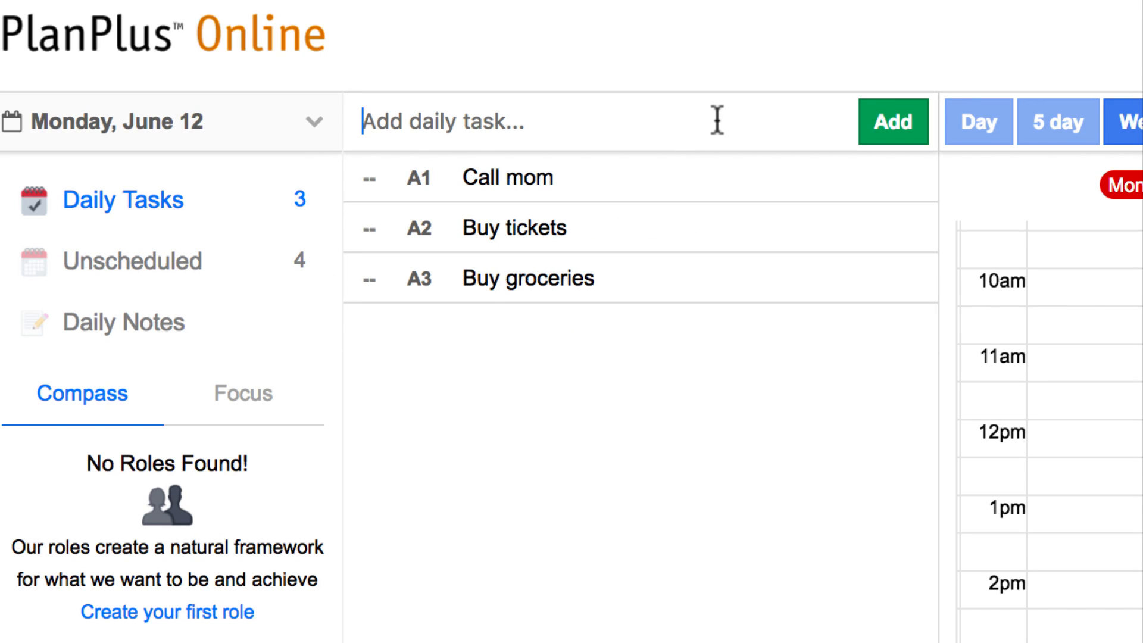
text(A4)
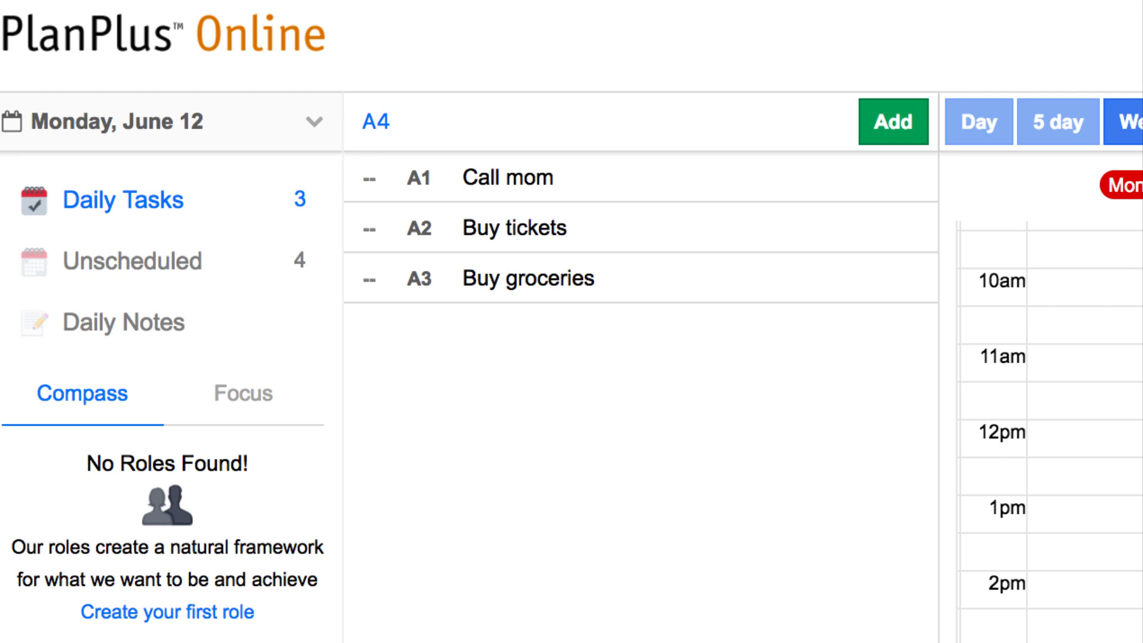
text(: Weed )
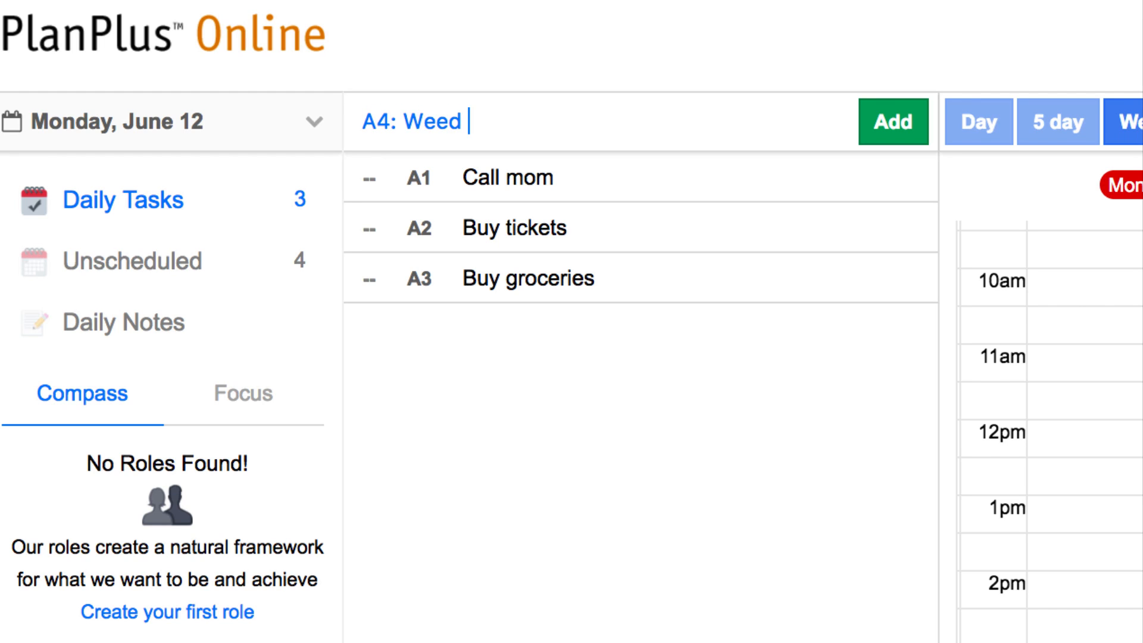
text(garden)
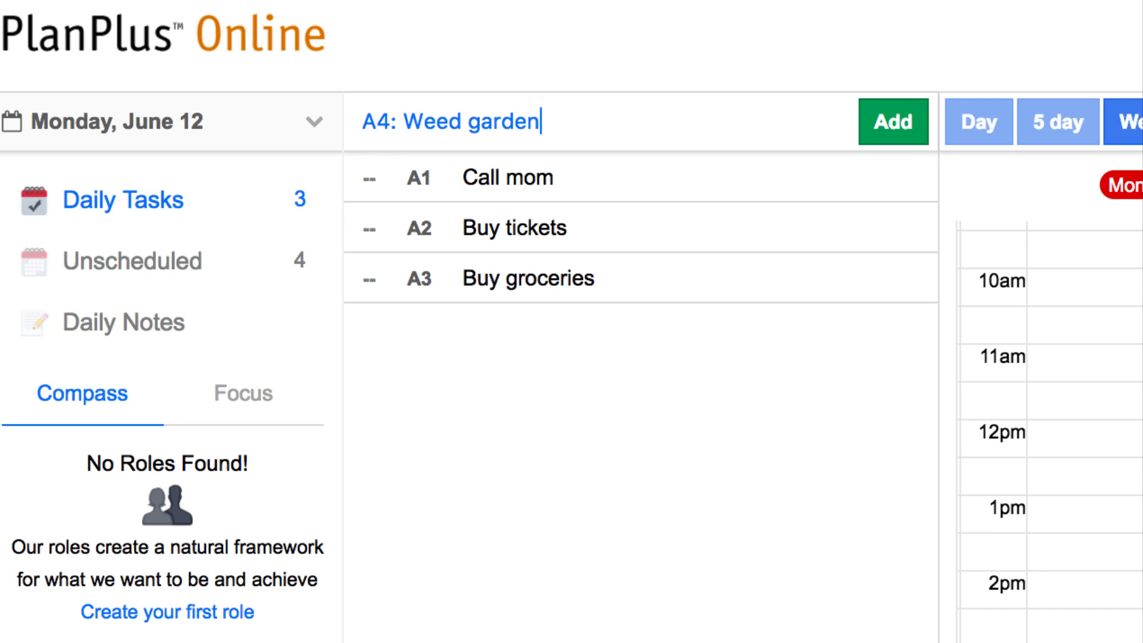
key(Return)
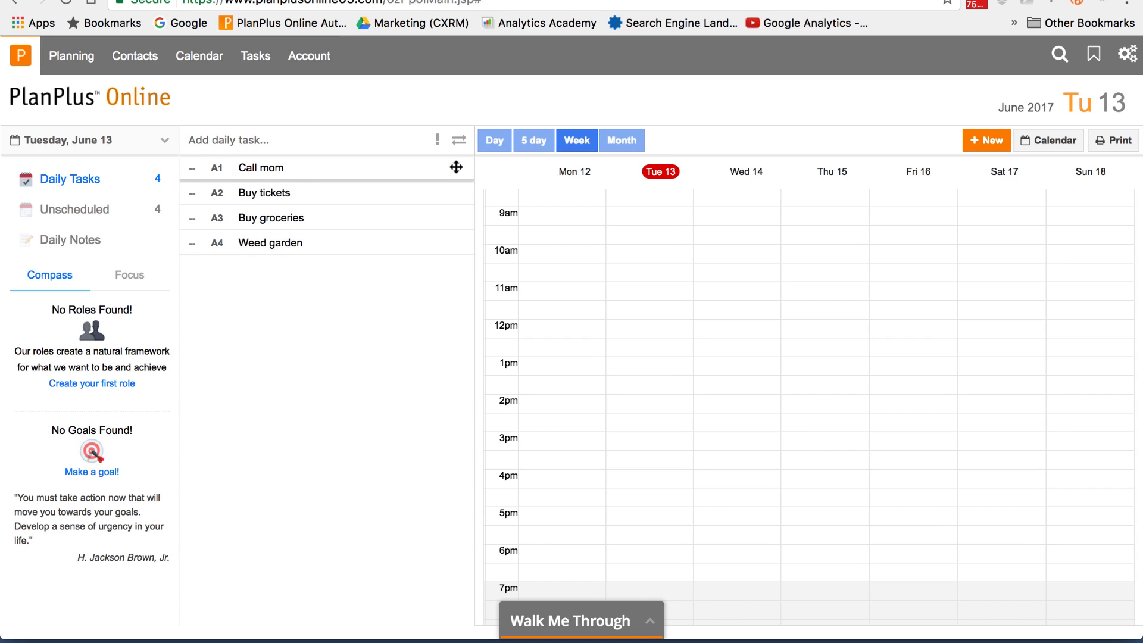
Schedule the daily task Call mom in the week calendar on Tuesday the 13th from 6 to 7 pm
drag(455, 166, 641, 548)
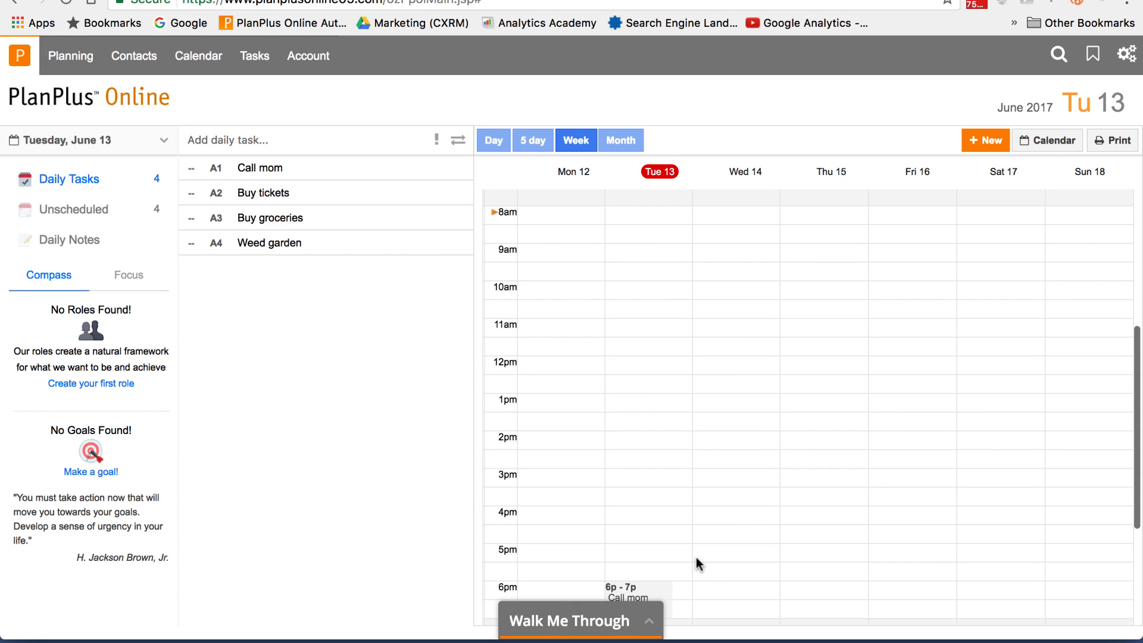
scroll(694, 555, down, 2)
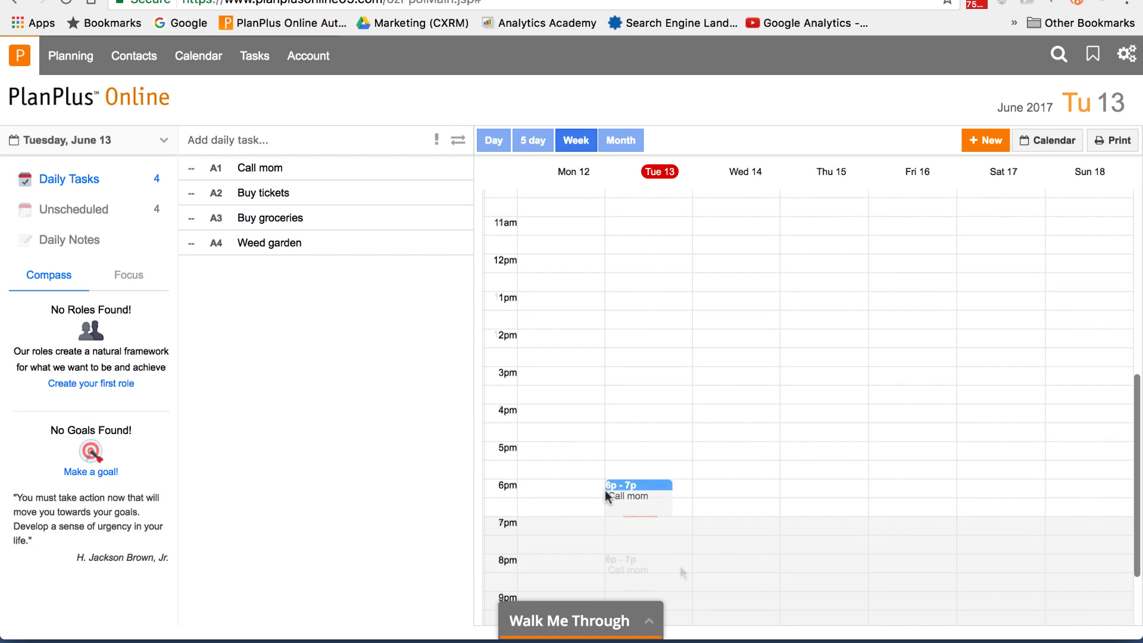
Set up the daily task Call mom as a weekly repeating task every Tuesday, 10 times beginning 2017.JUN.13, and save it
click(299, 172)
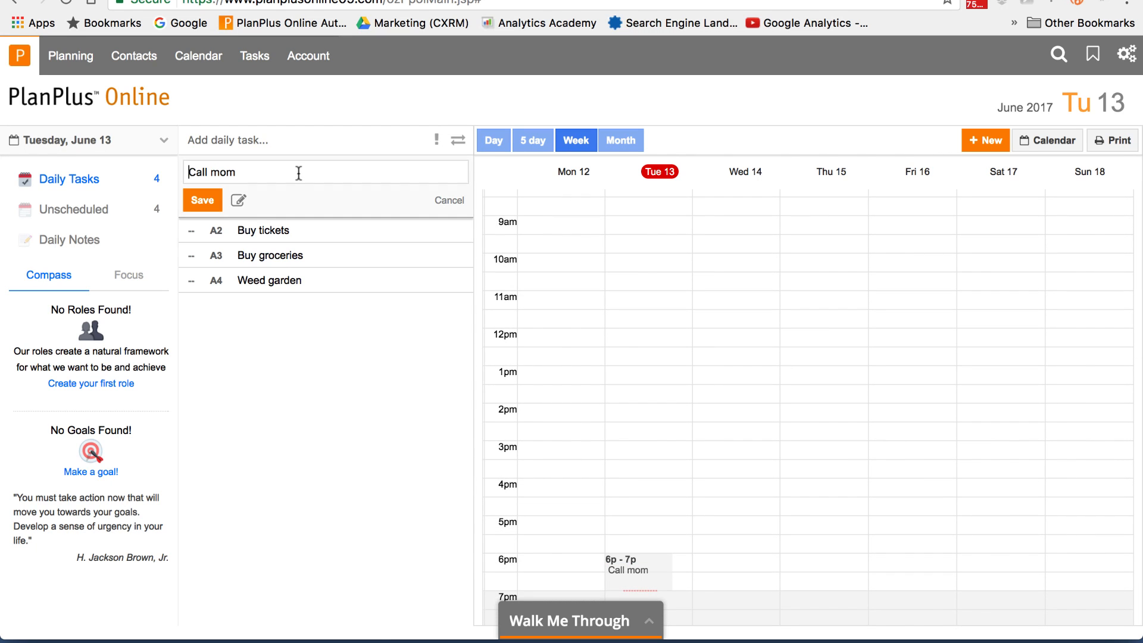
click(239, 200)
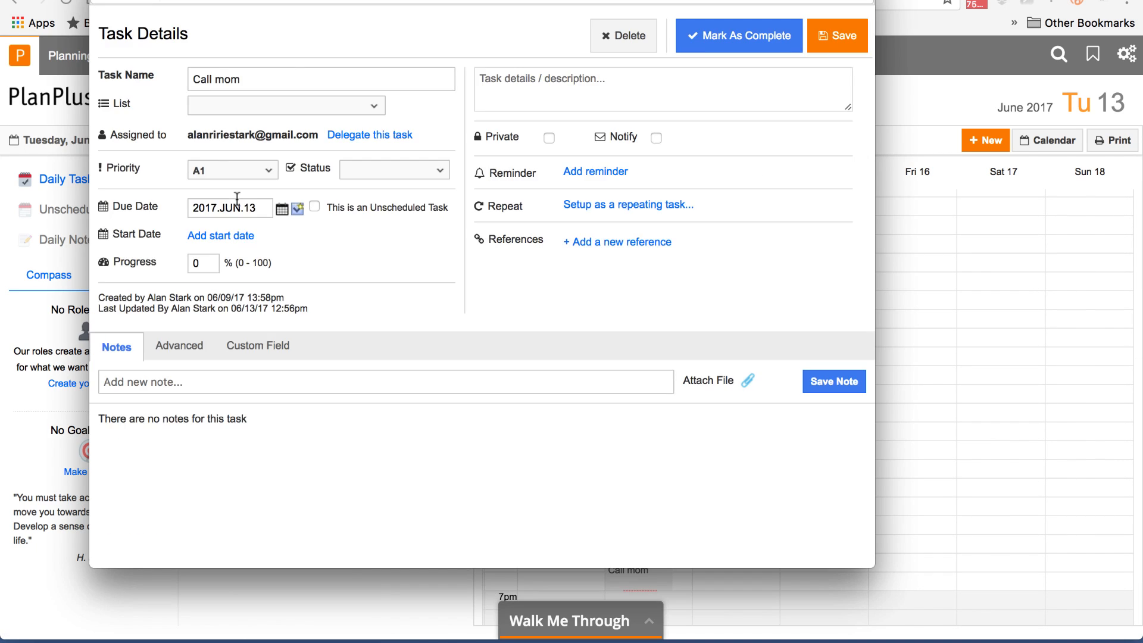
click(576, 204)
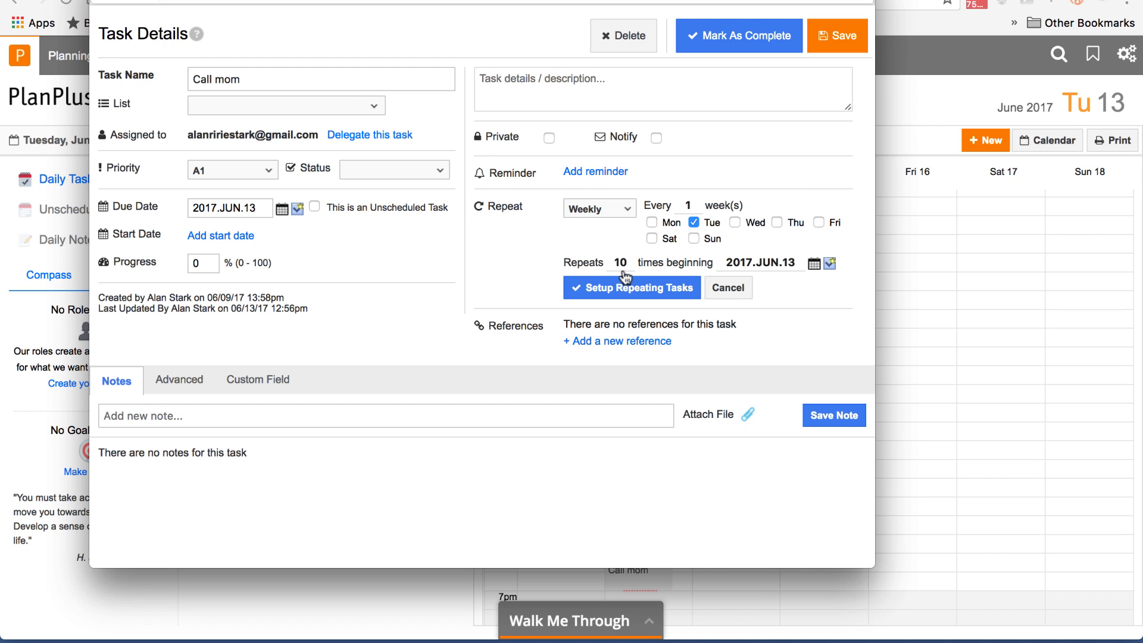
click(639, 289)
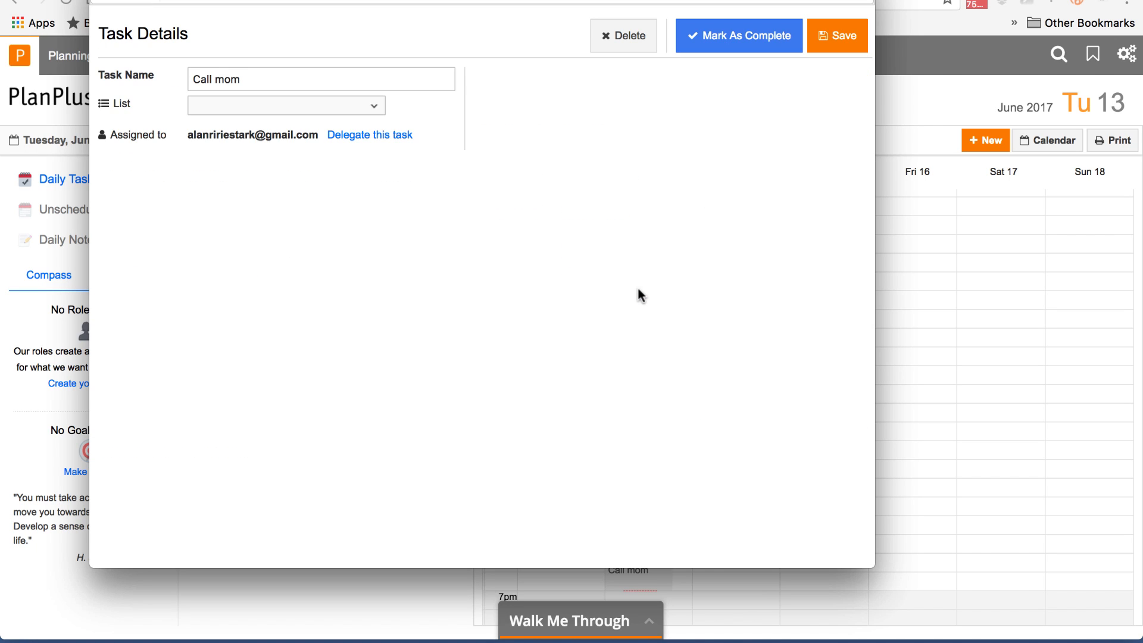
click(850, 40)
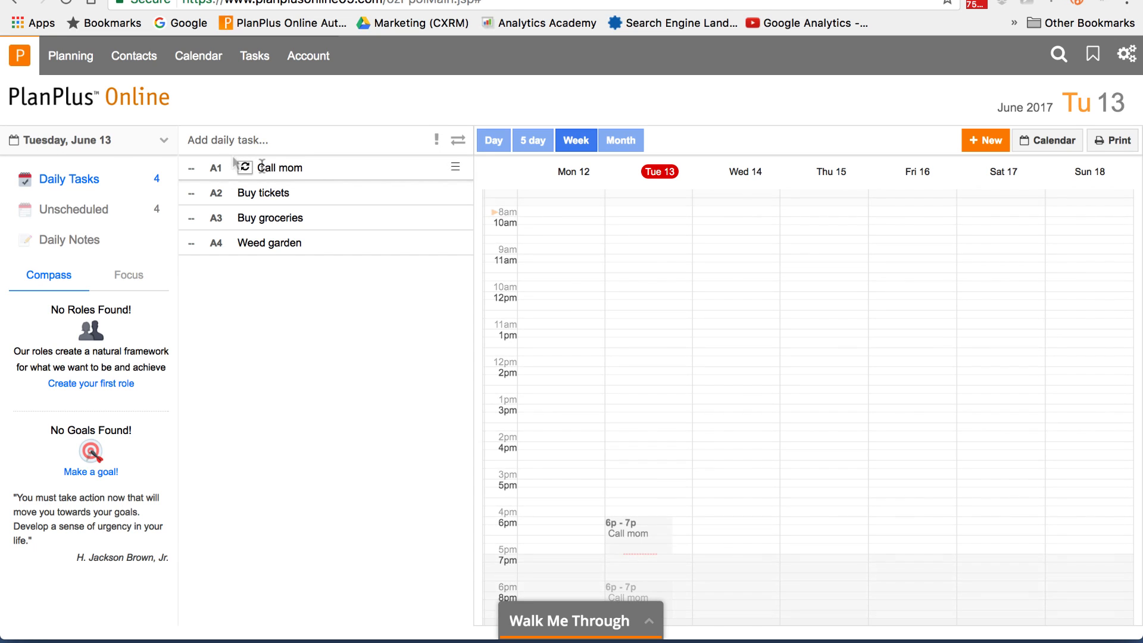
Make the Tuesday 6–7 pm Call mom appointment recur weekly on Tuesdays, 10 times from 2017.JUN.13, save it and show the month calendar
click(624, 528)
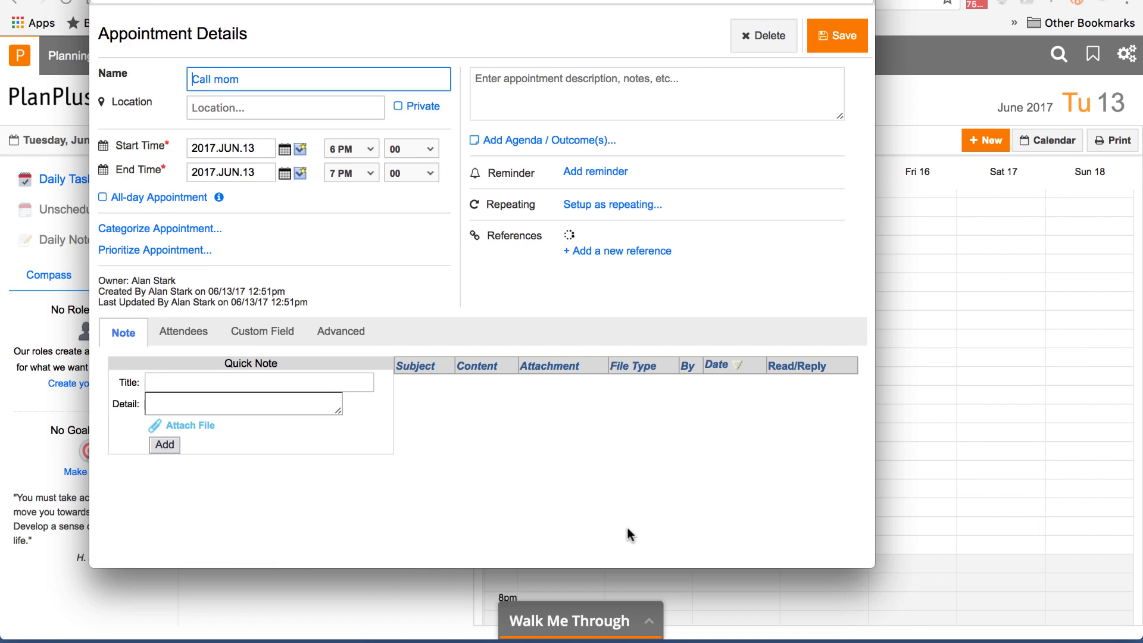
click(620, 209)
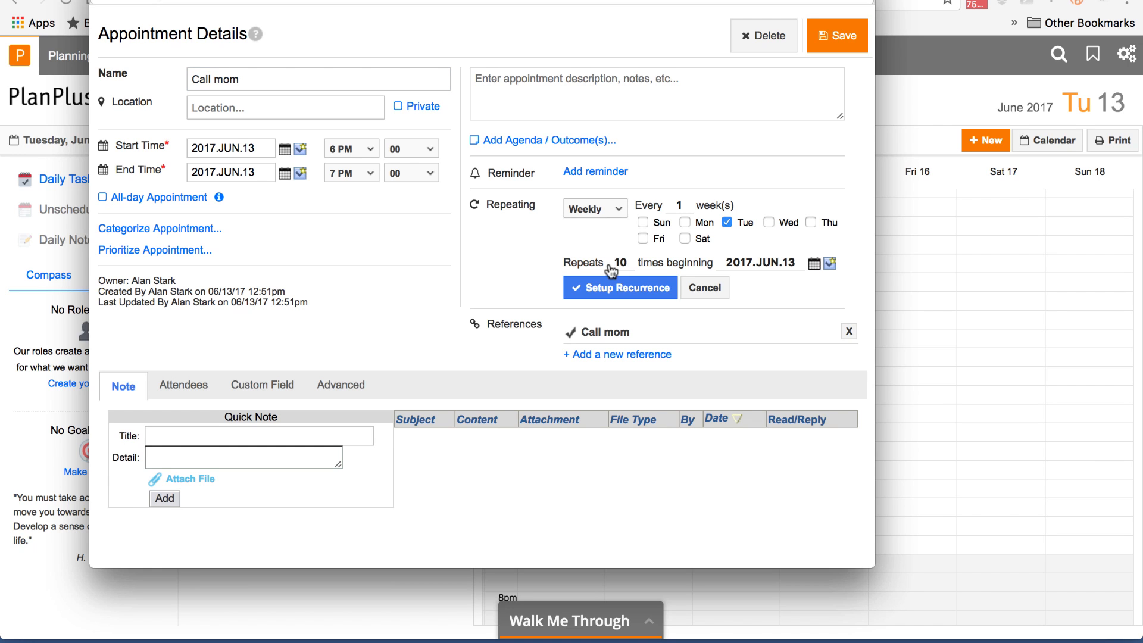
click(618, 294)
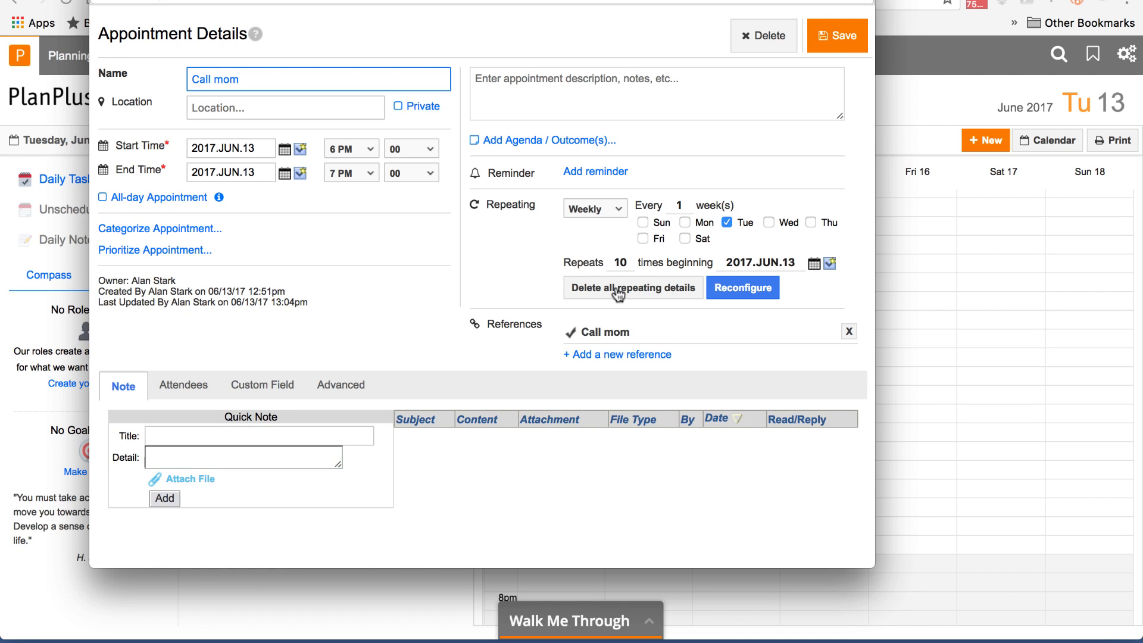
click(831, 37)
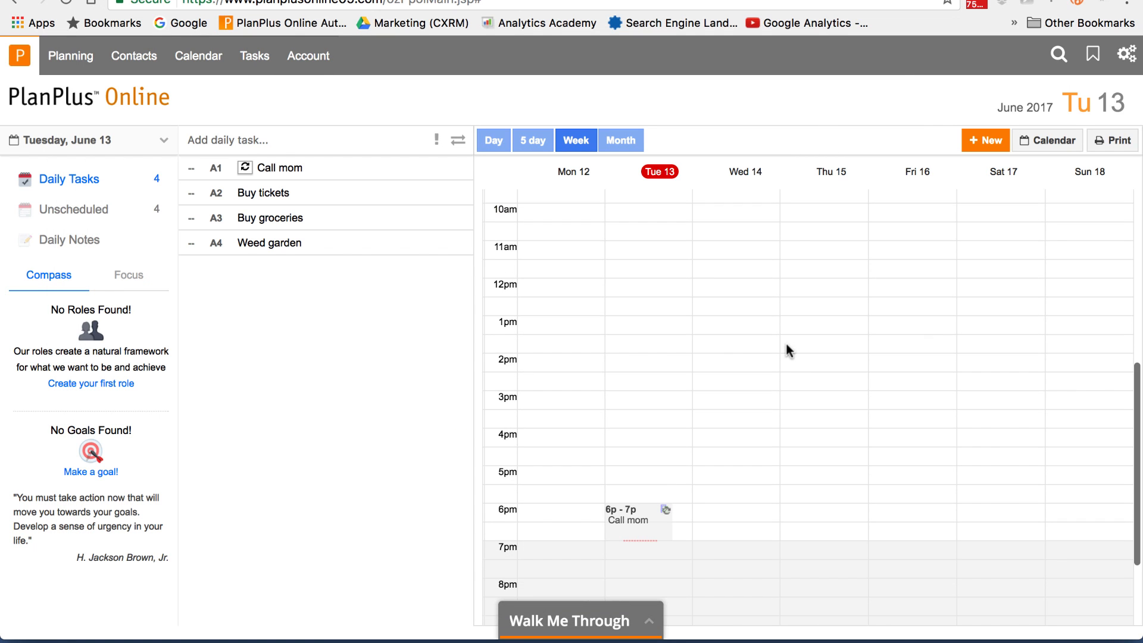
click(620, 141)
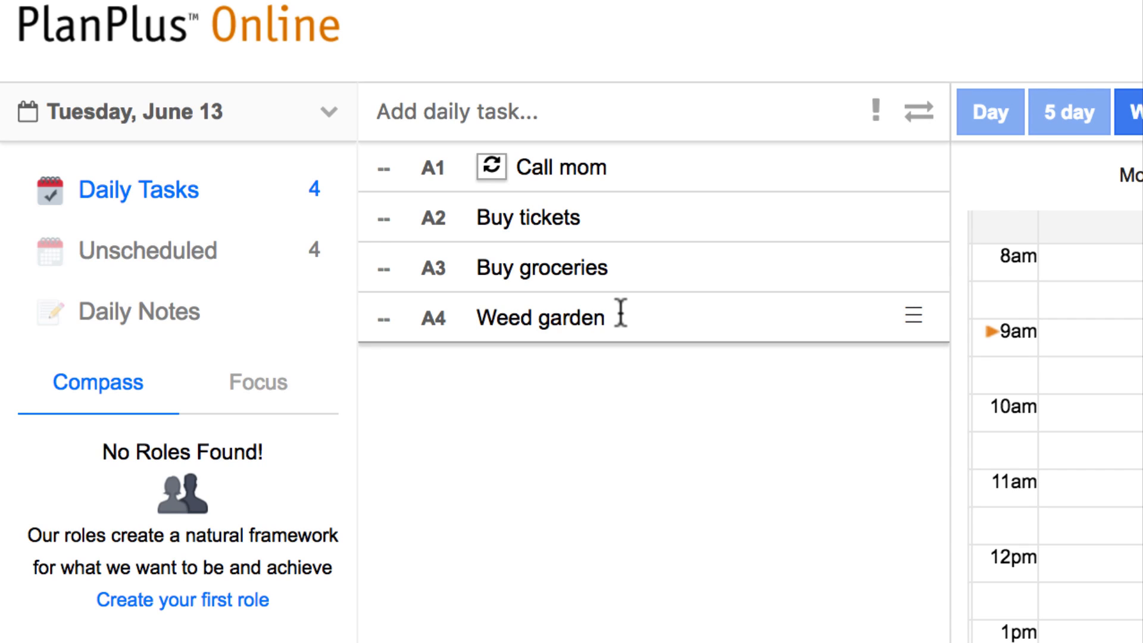
Move the June 13 daily task Weed garden to Monday, June 19, and Buy tickets to Wednesday, June 14
click(341, 122)
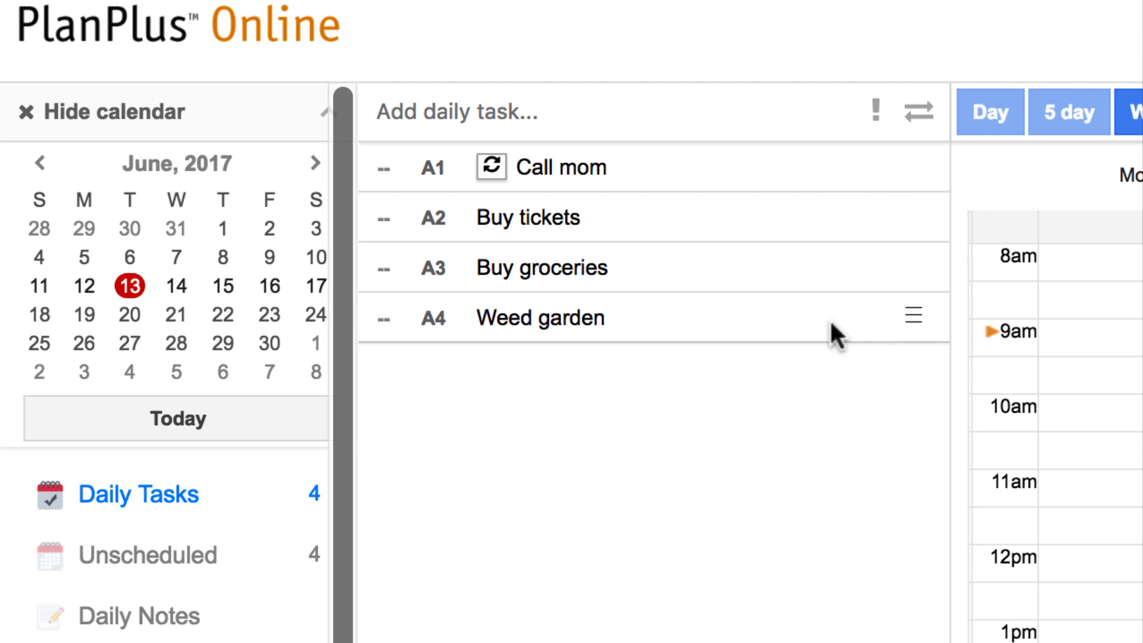
drag(906, 314, 85, 316)
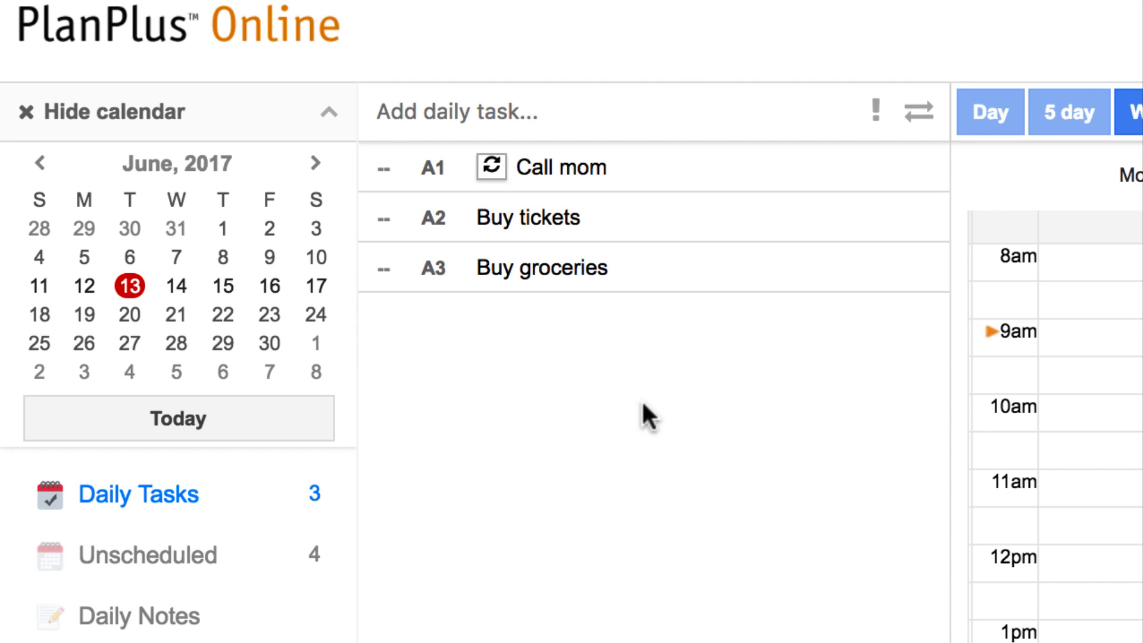
click(85, 315)
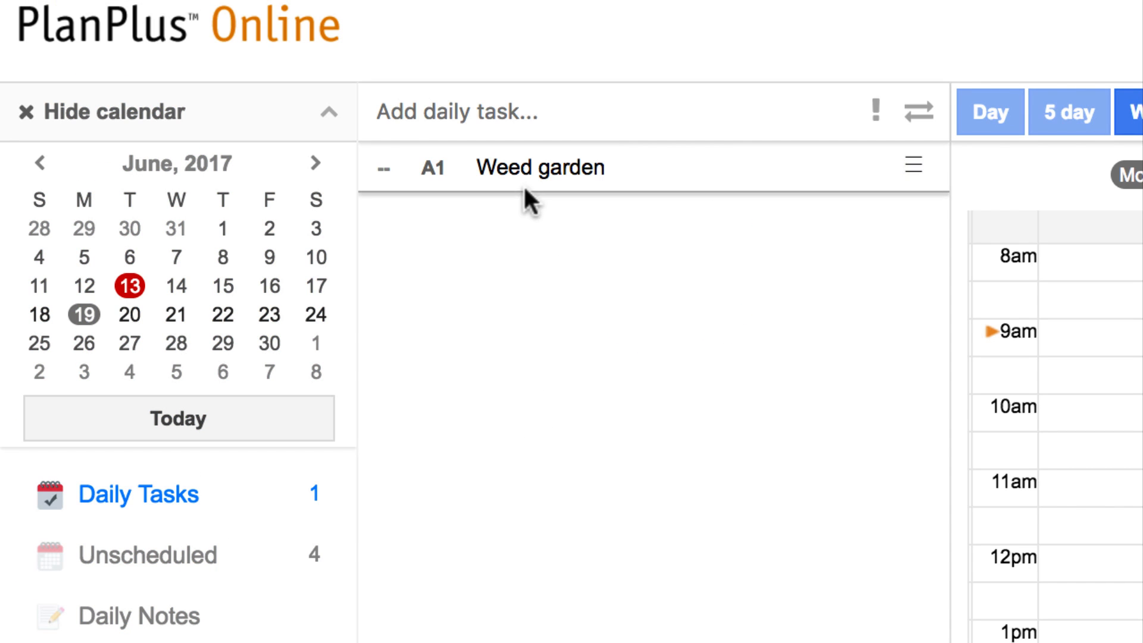
click(131, 285)
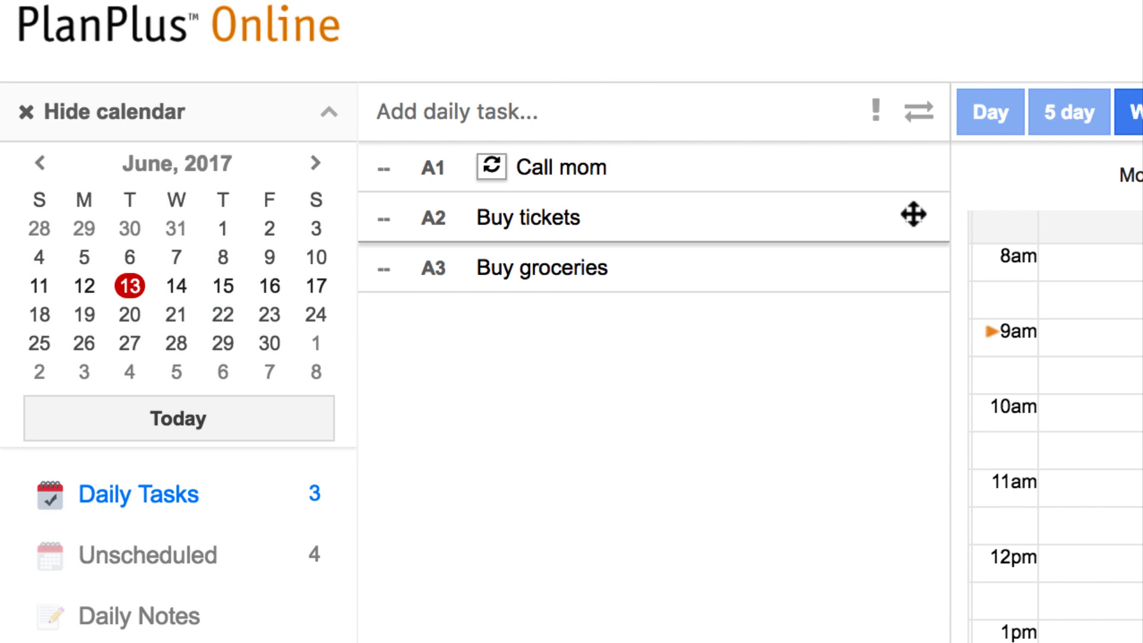
drag(911, 215, 177, 288)
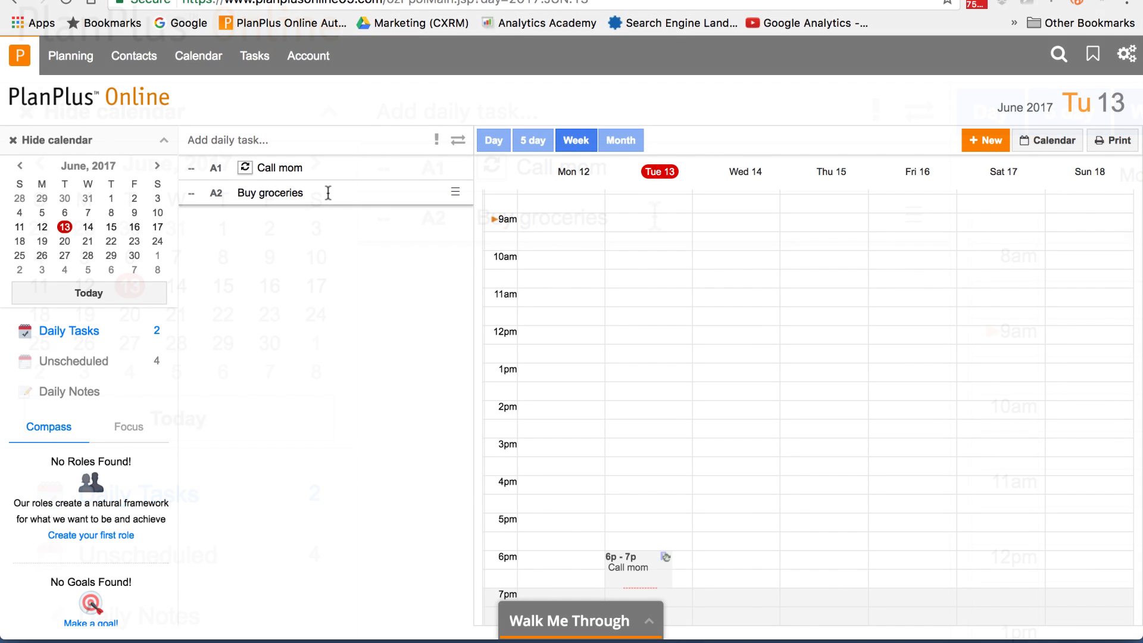
Schedule Buy groceries in the week calendar on Wednesday the 14th from 5 to 6 pm and move its daily task to June 14
drag(454, 194, 720, 527)
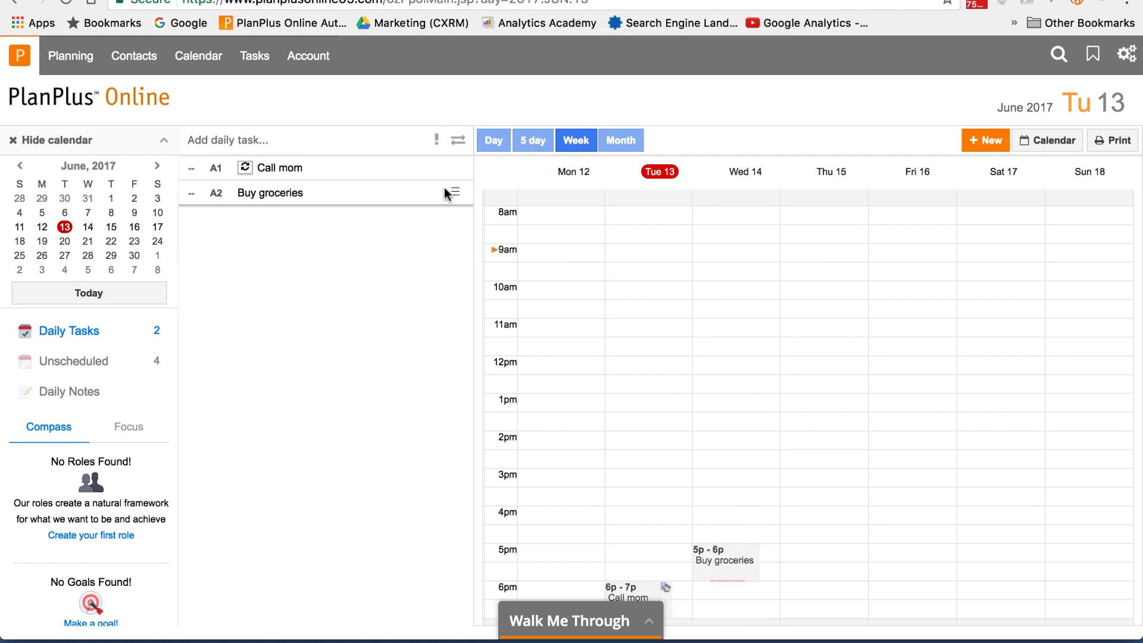
drag(456, 190, 90, 232)
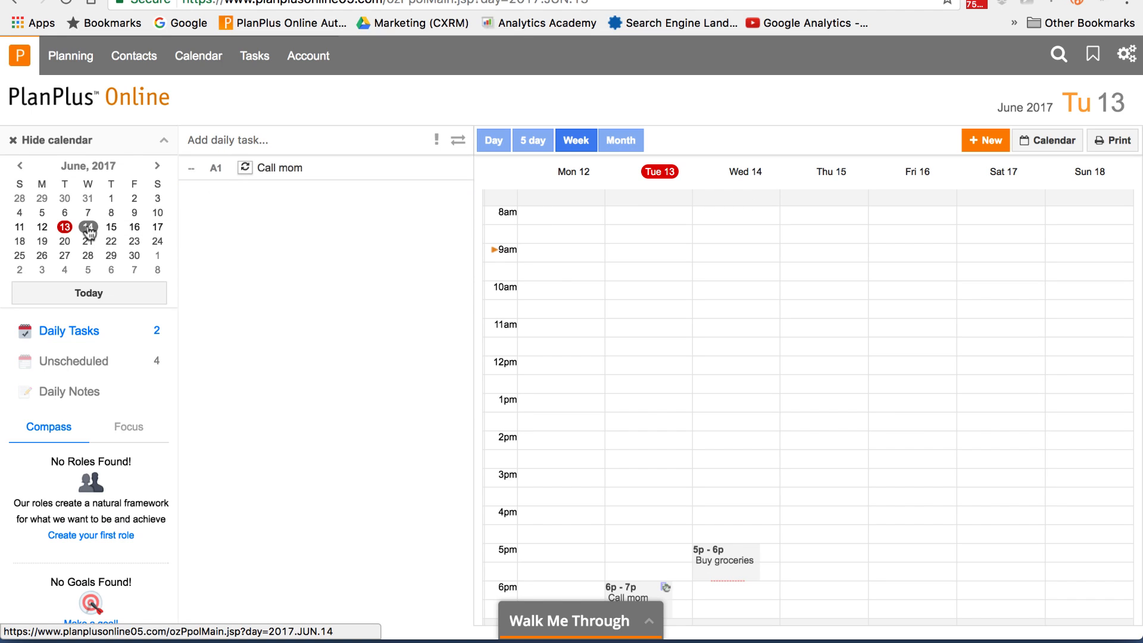
Add the description "eggs, bread, milk, peanut butter" to the Buy groceries appointment, save it and check its preview
click(712, 563)
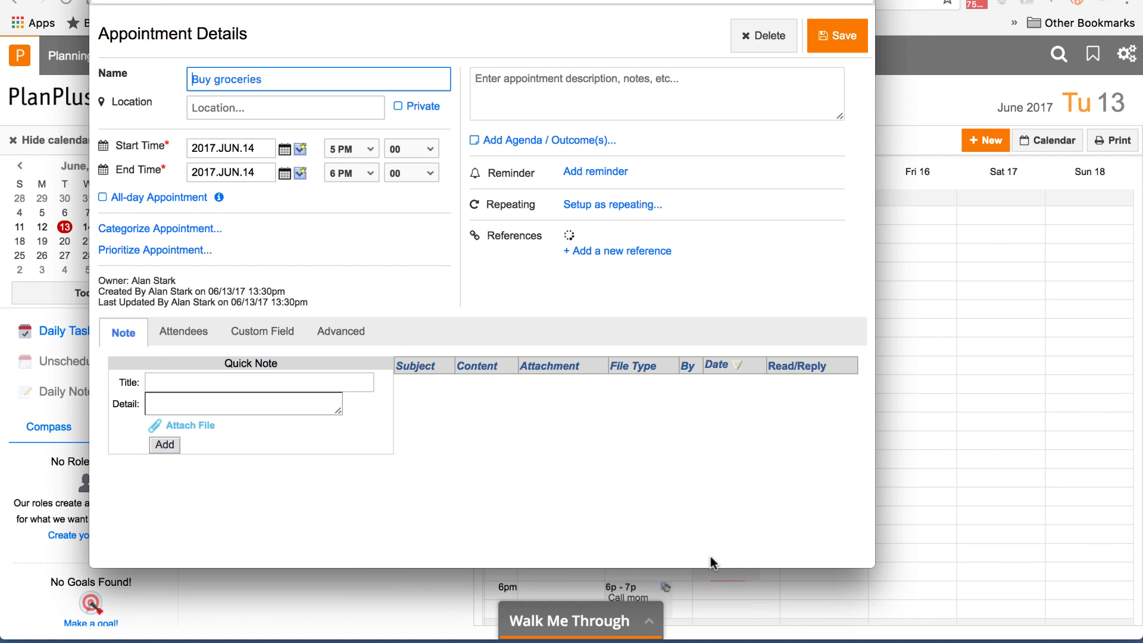
click(531, 88)
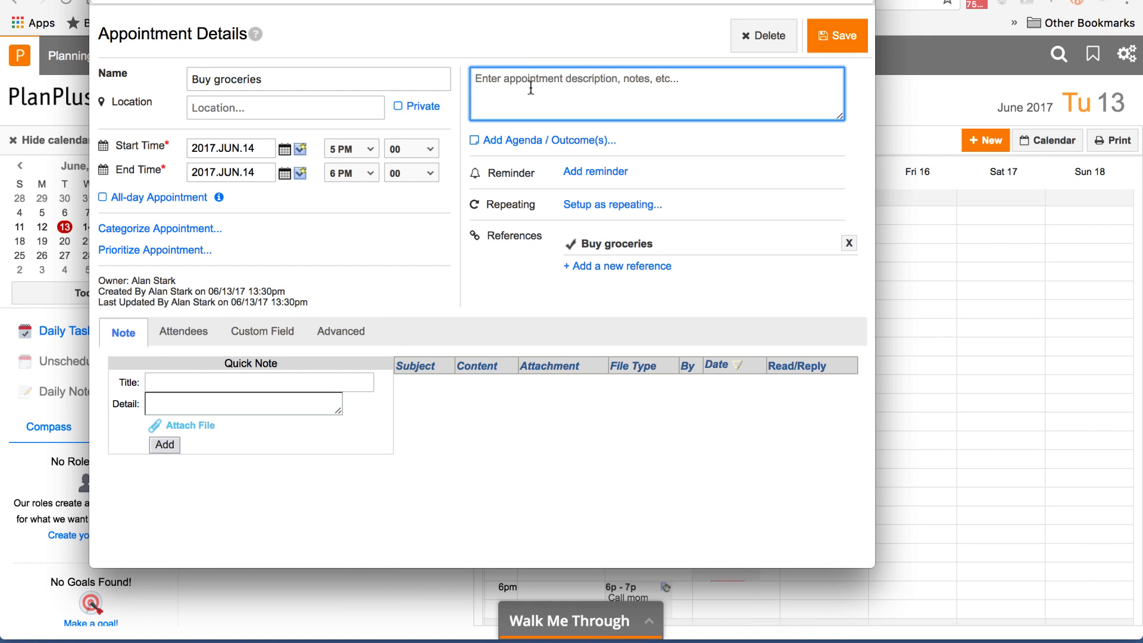
text(eggs, bread, milk, peanut butter)
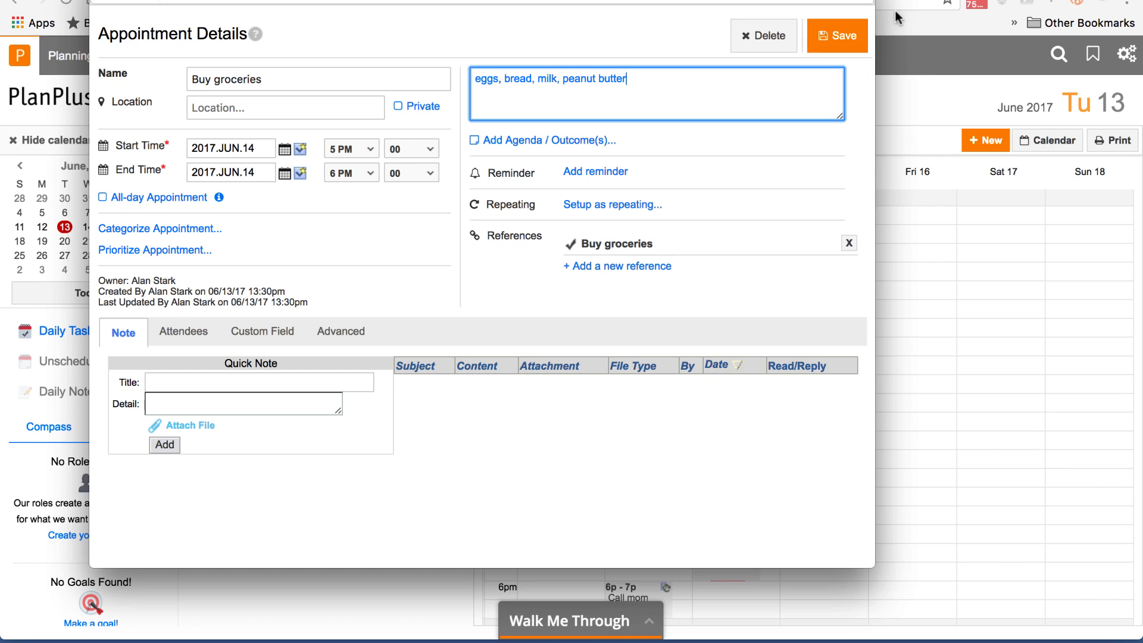
click(839, 35)
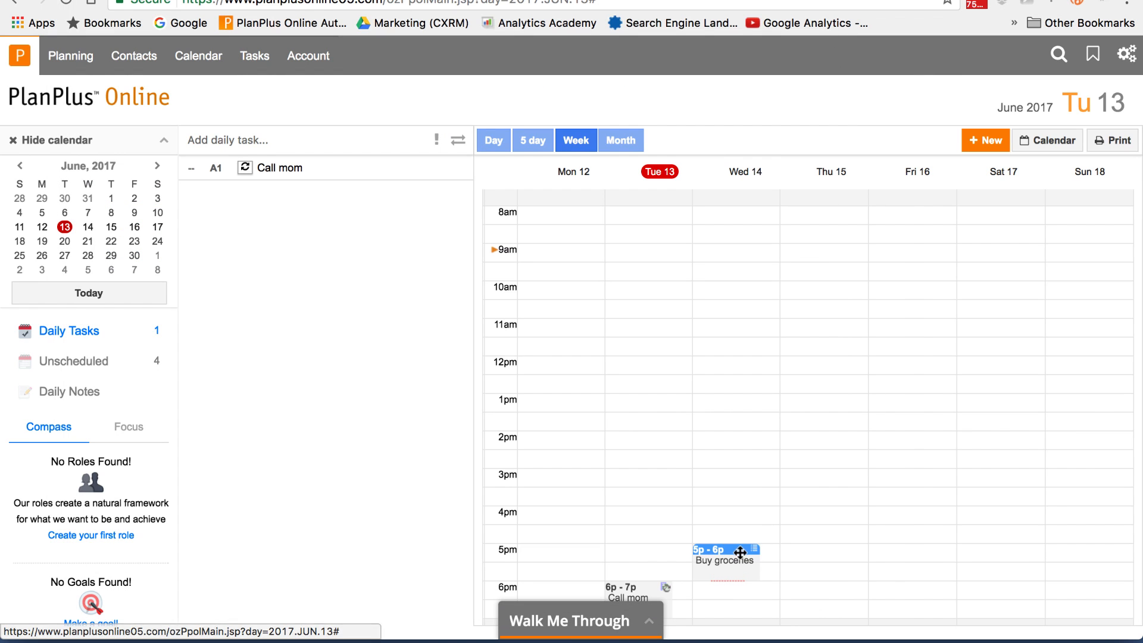
mouse_move(739, 565)
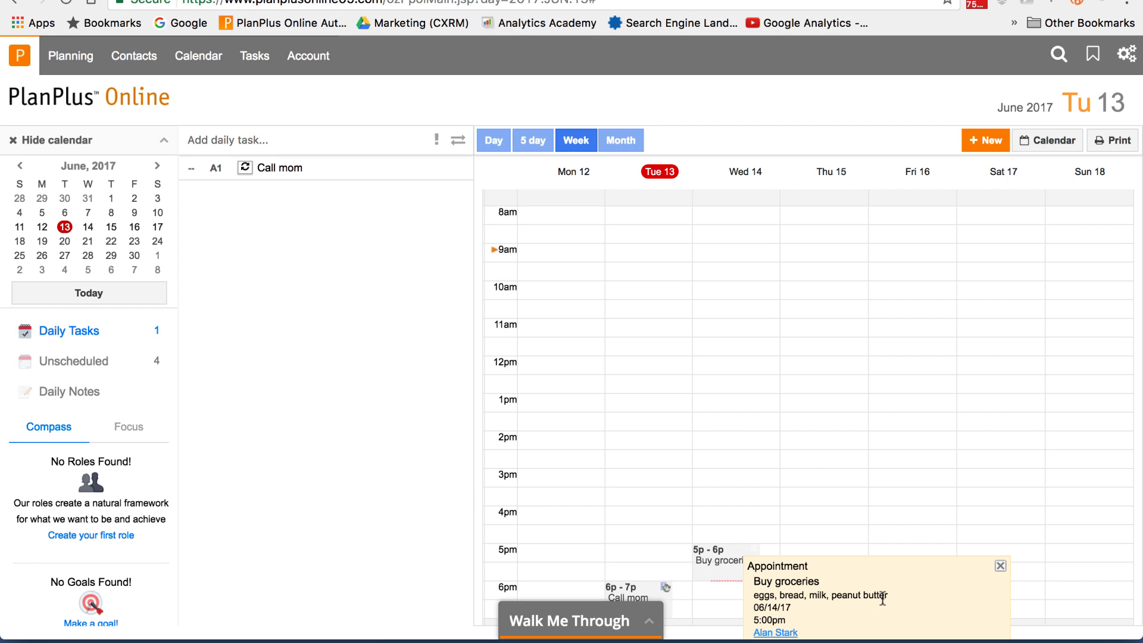
click(1000, 568)
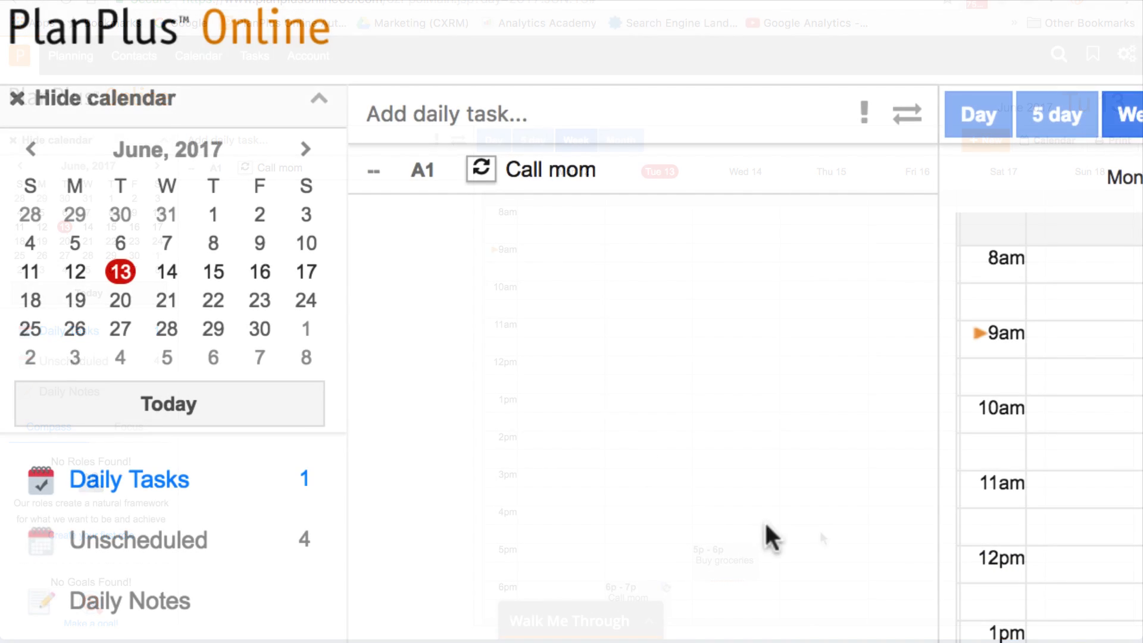
Move the unscheduled tasks Finish report, Complete sales forecast and Return book to the daily tasks for June 13 and show that list
click(89, 362)
drag(902, 170, 187, 491)
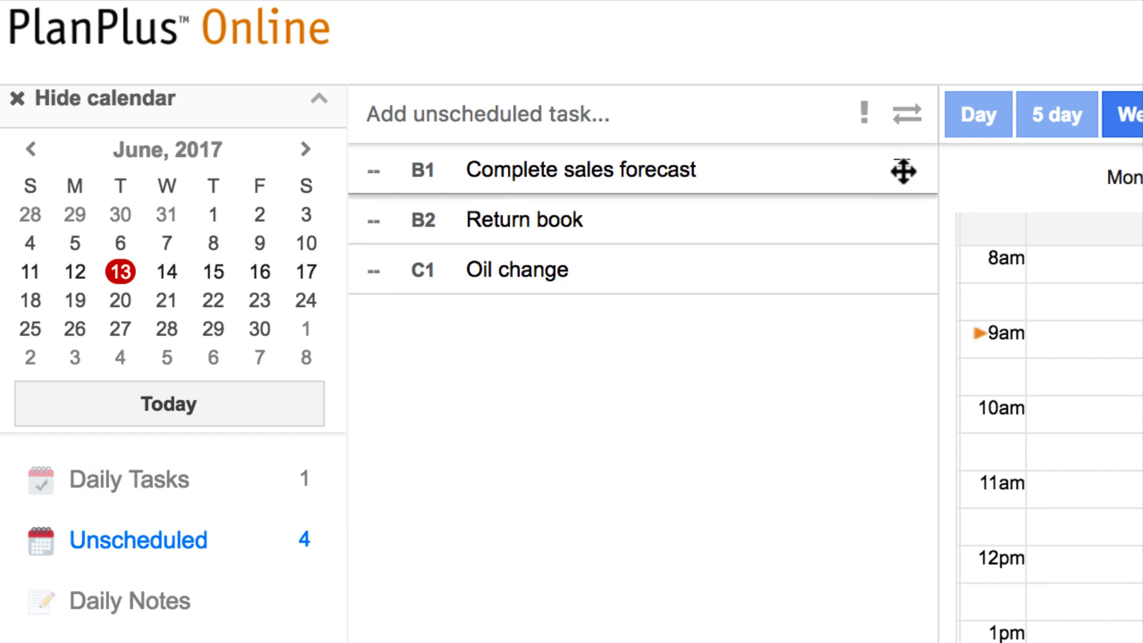
drag(900, 170, 254, 490)
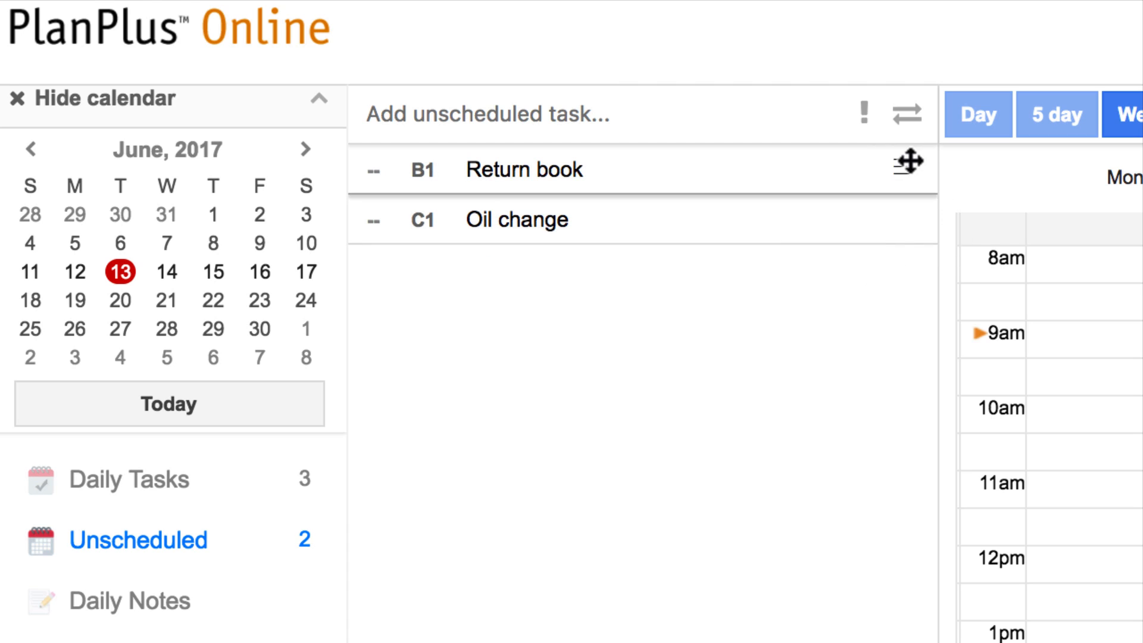
drag(906, 161, 246, 480)
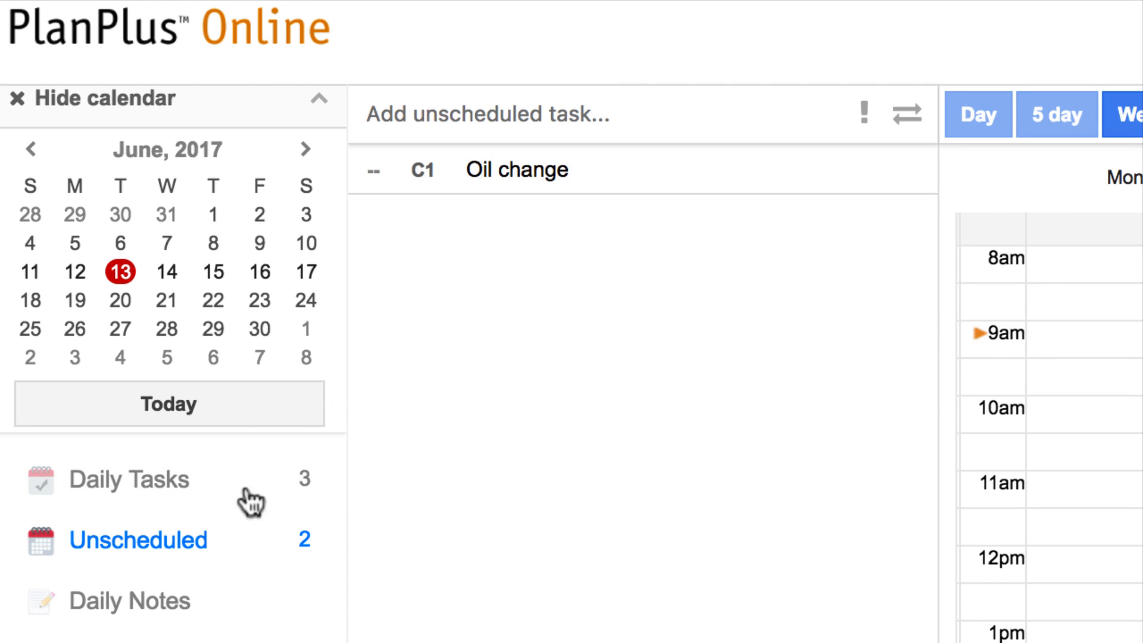
click(163, 478)
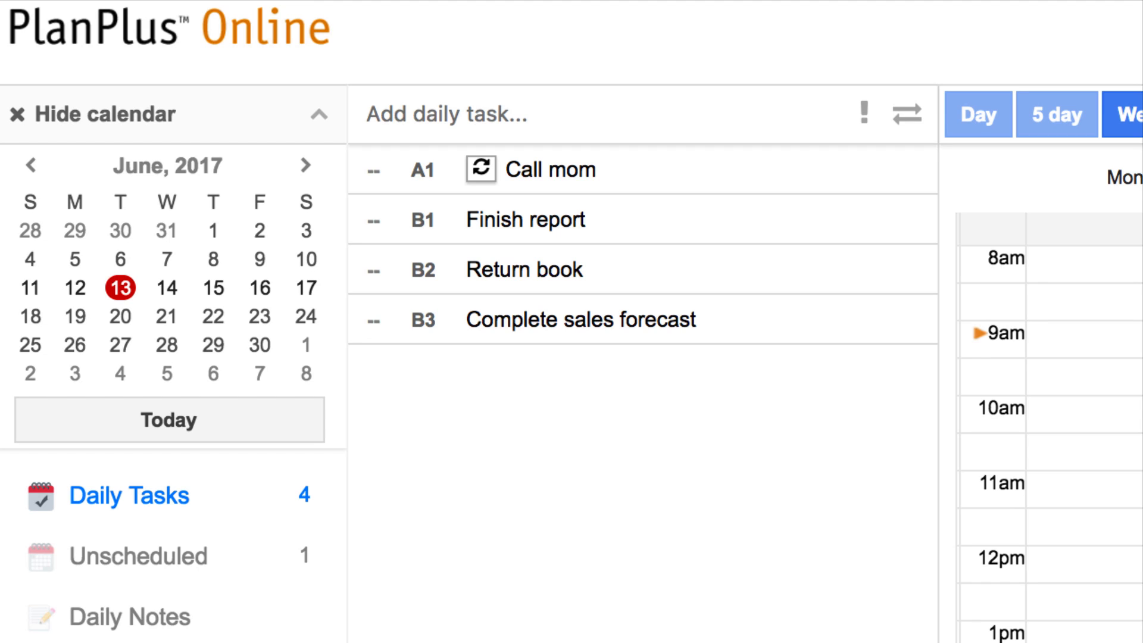
Add a daily task by entering "Take out trash on Saturday" and go to the day it is scheduled for
click(587, 115)
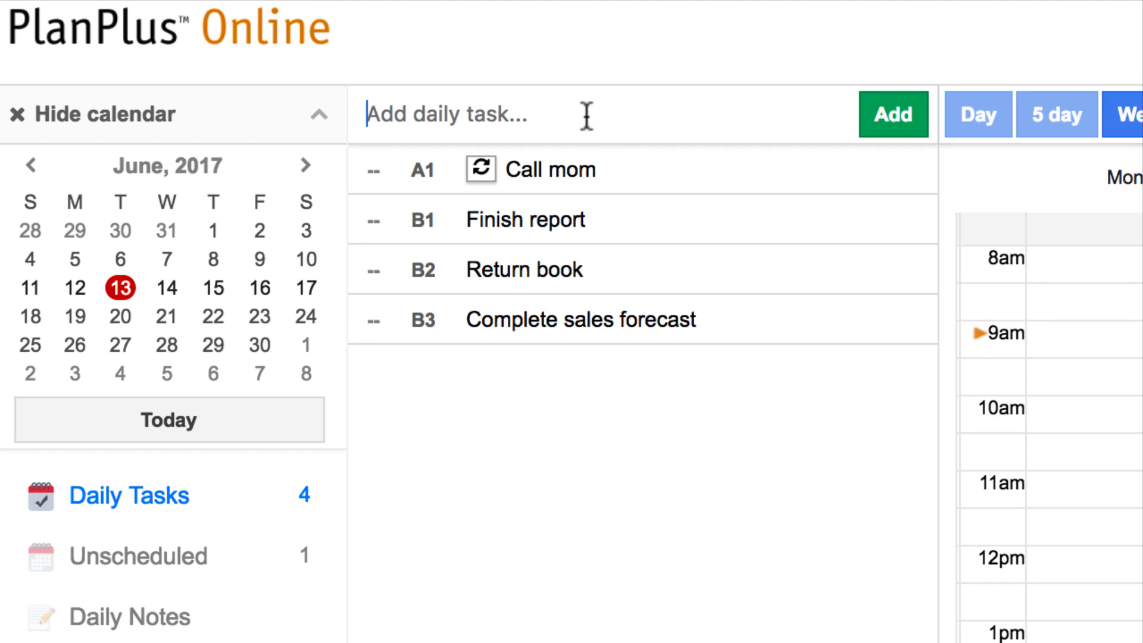
text(Take out trash on Saturday)
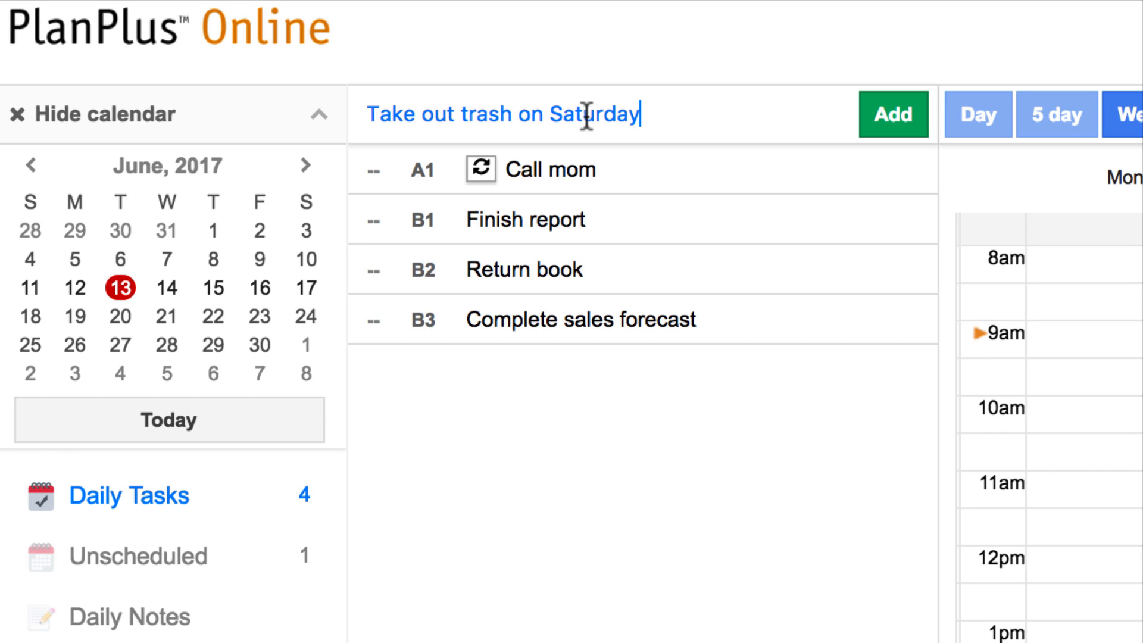
click(875, 119)
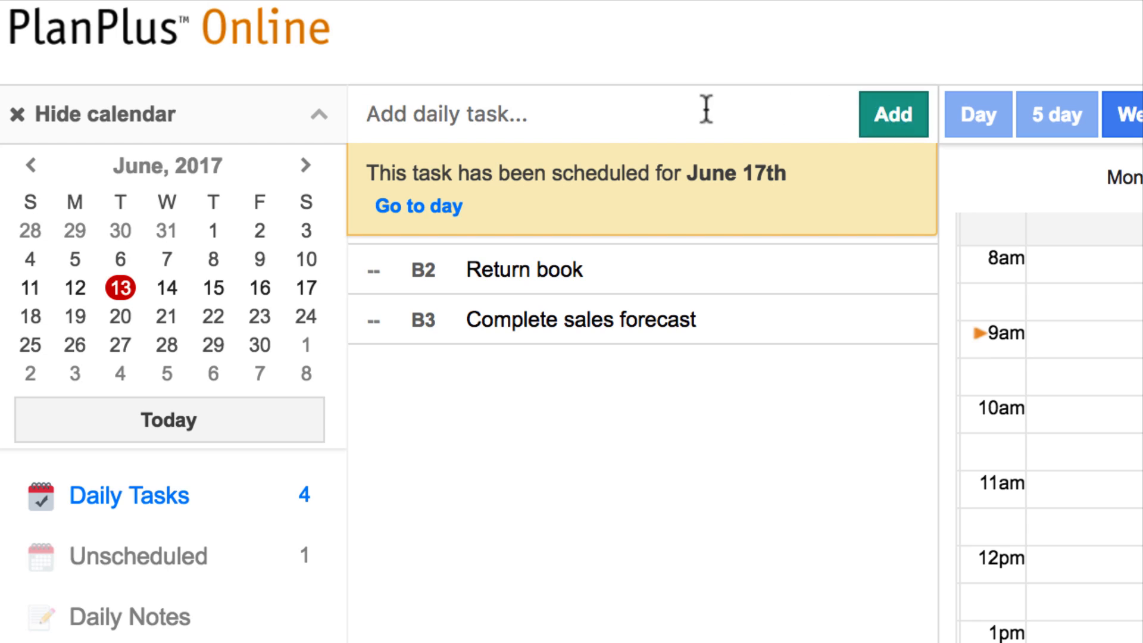
click(444, 209)
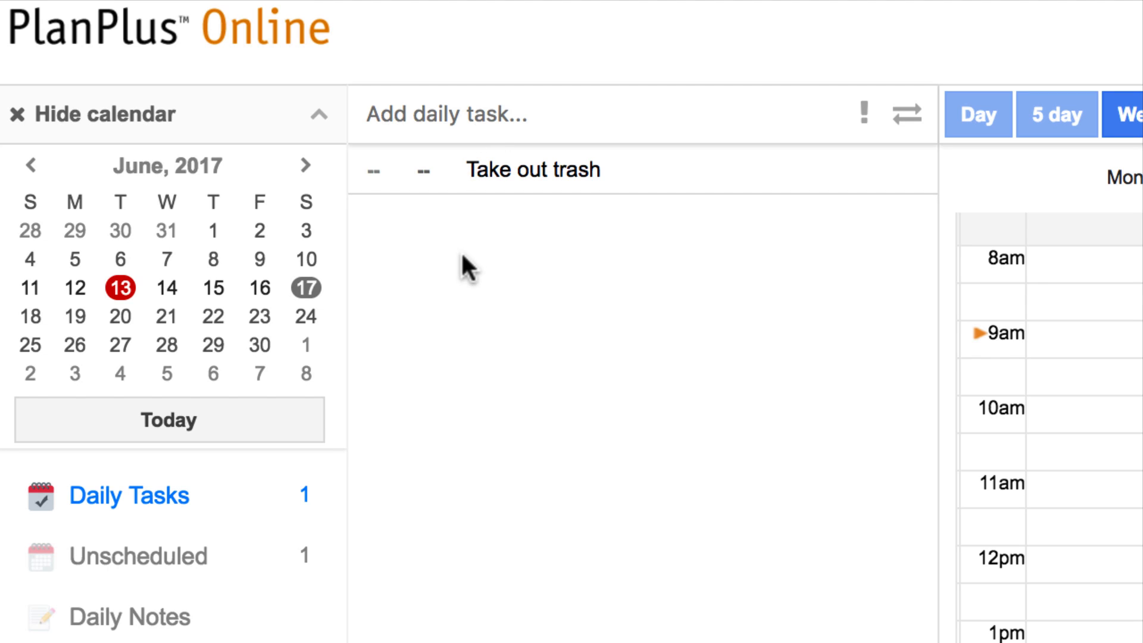
Return to today's daily tasks, add a task by entering "Read a report by Wednesday", and open June 14
click(246, 426)
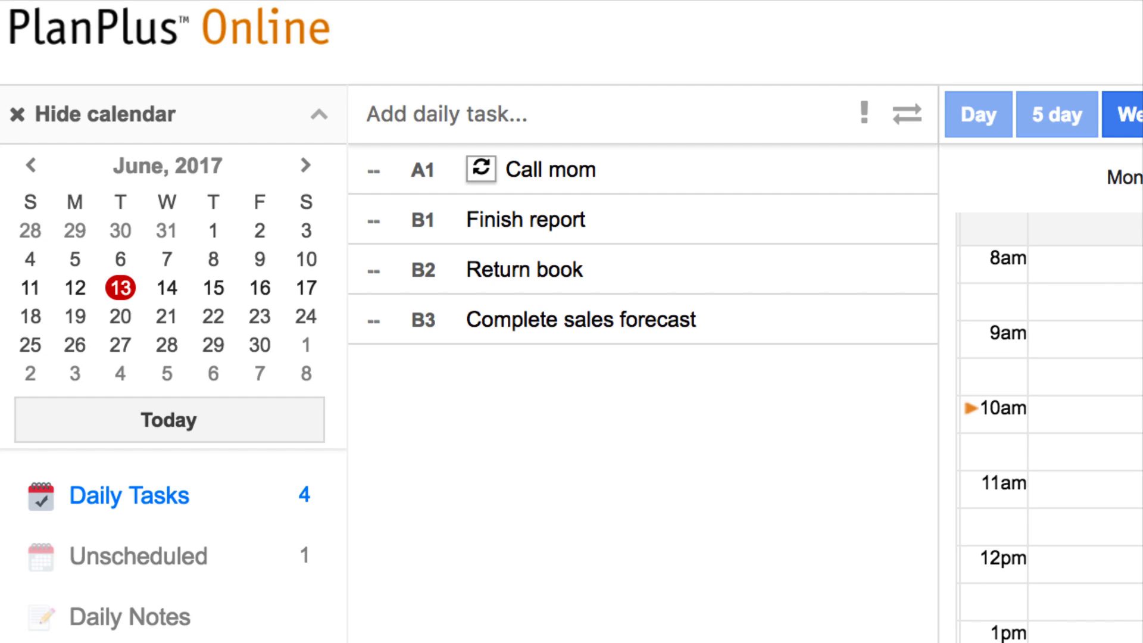
click(519, 109)
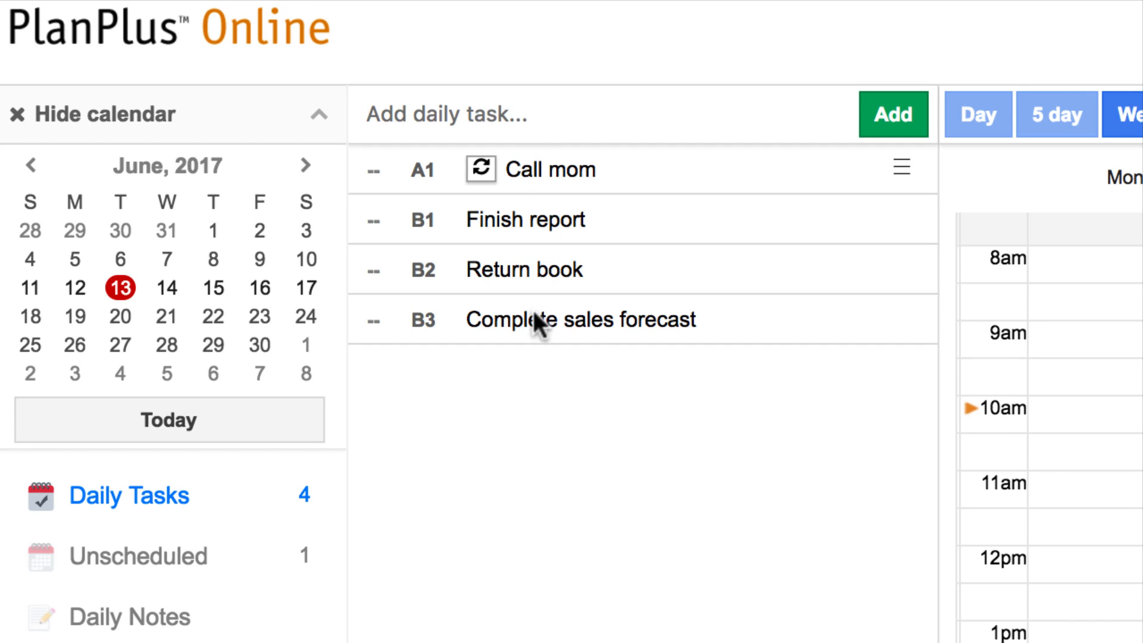
text(Read a report by Wednesday)
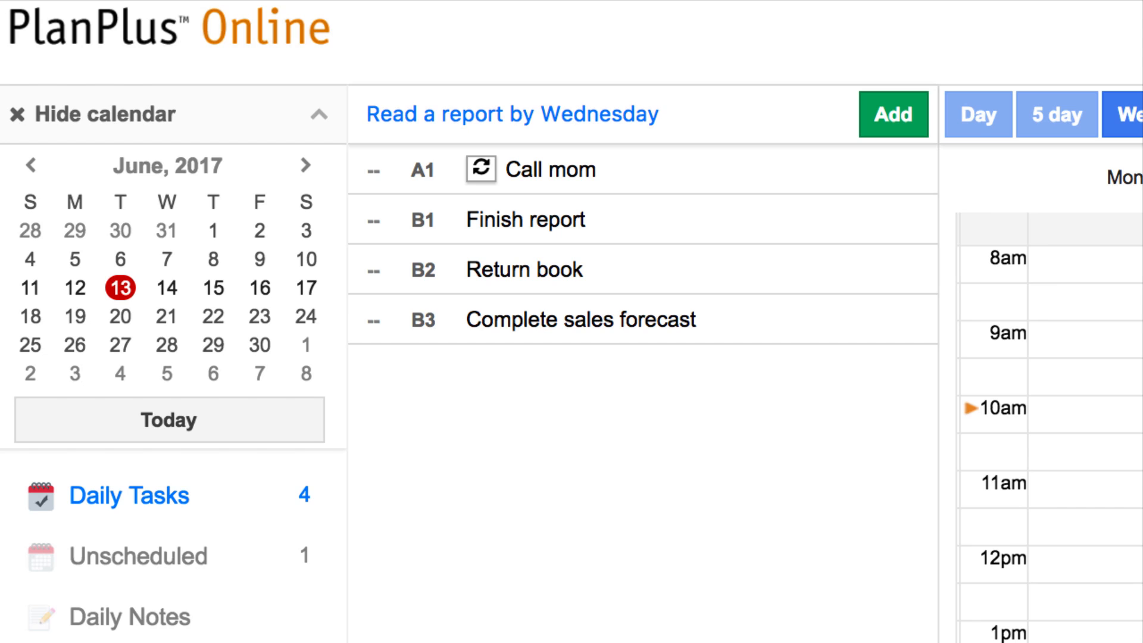
click(893, 117)
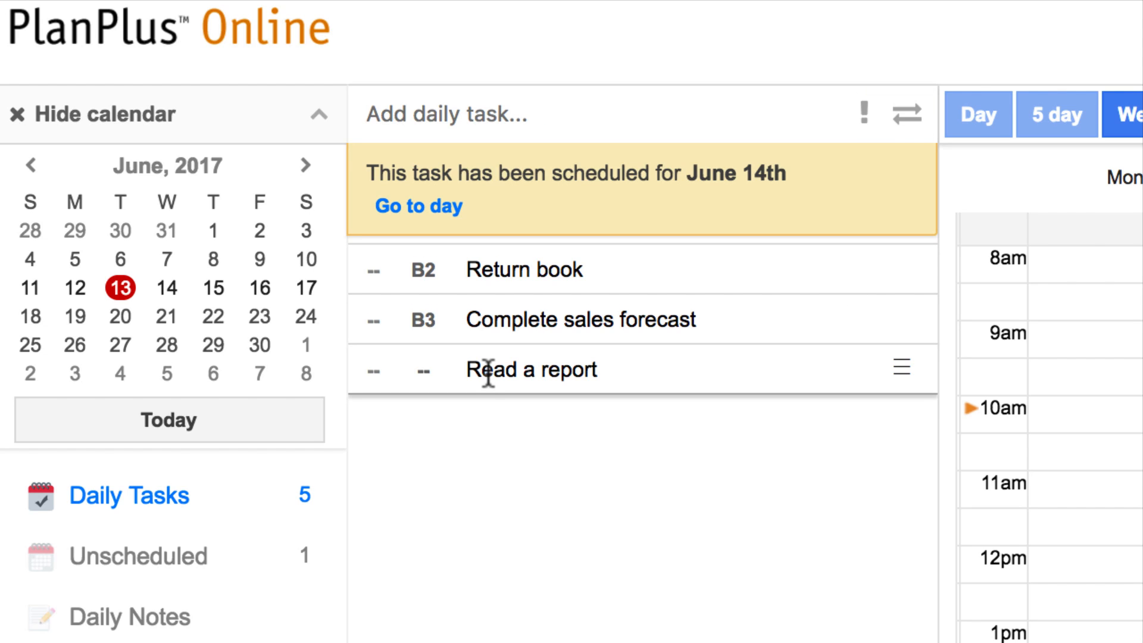
click(167, 288)
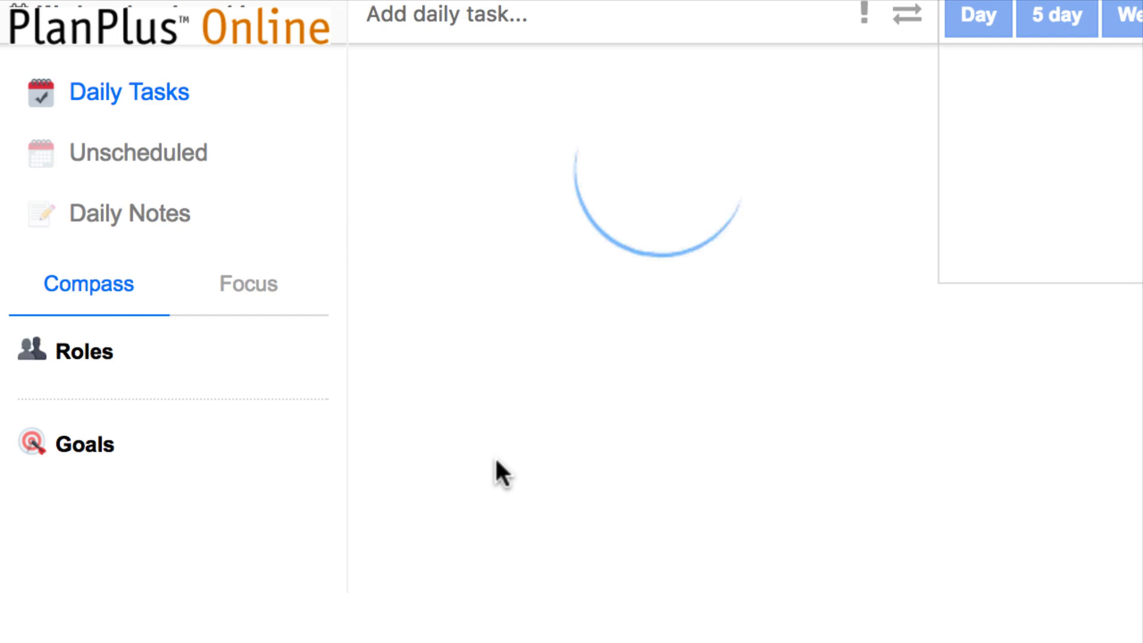